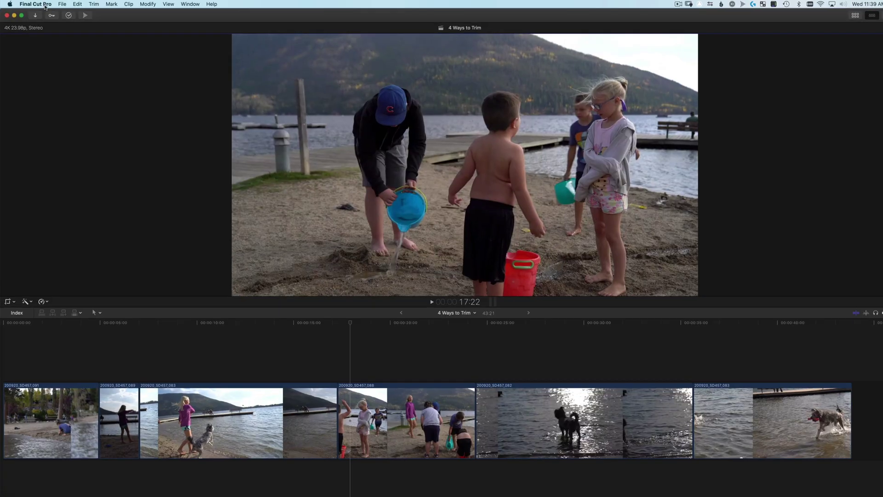
Turn on Show detailed trimming feedback in Editing preferences, then select the clip 088 edit point.
{"action": "left_click", "coordinate": [41, 4]}
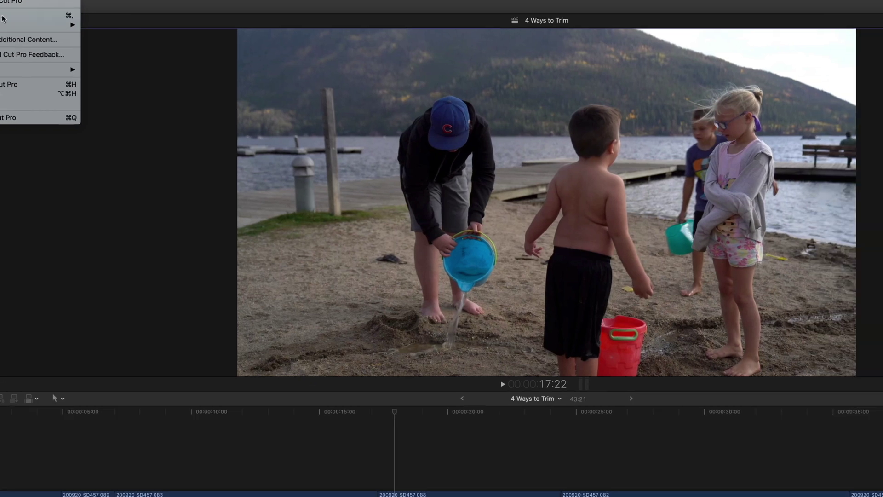
{"action": "left_click", "coordinate": [72, 35]}
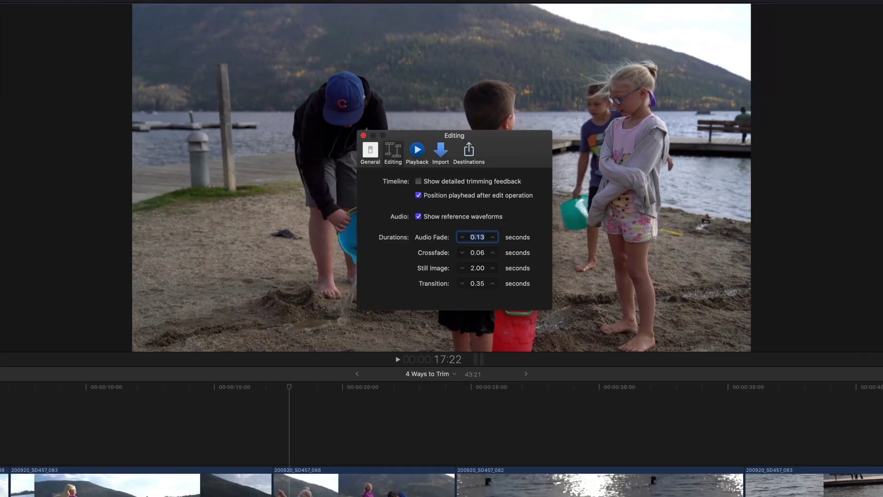
{"action": "left_click", "coordinate": [451, 186]}
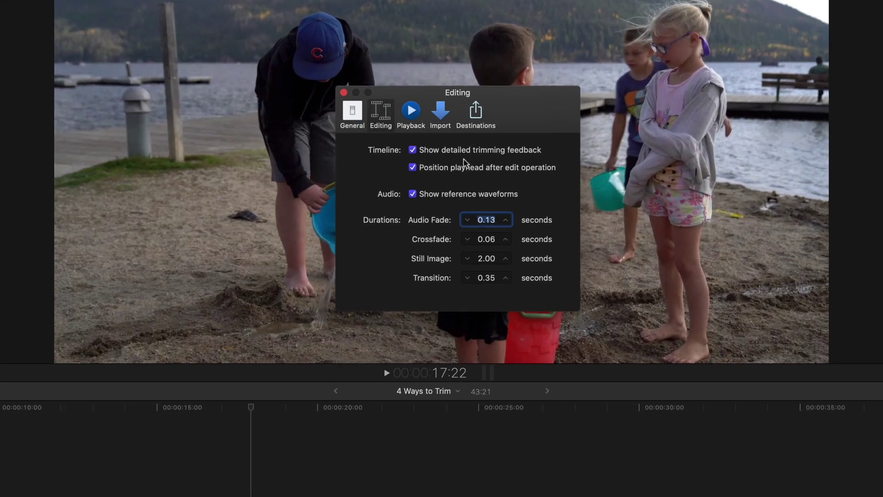
{"action": "left_click", "coordinate": [344, 92]}
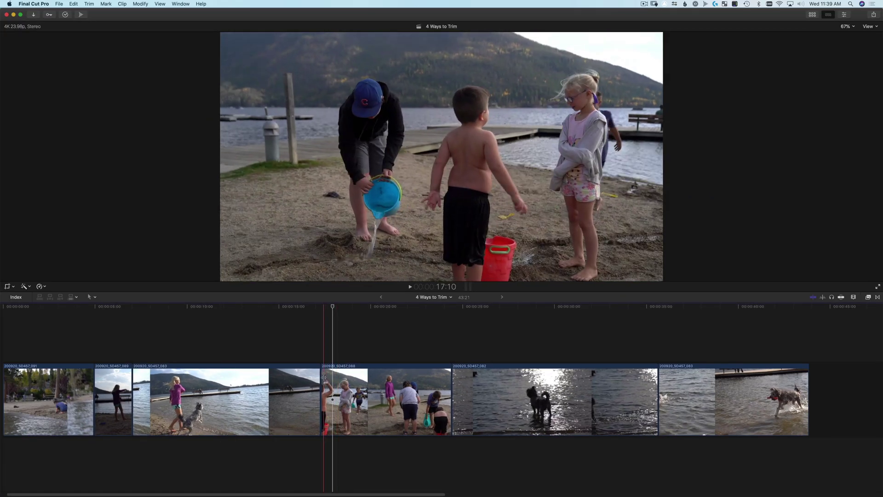
{"action": "left_click", "coordinate": [324, 378]}
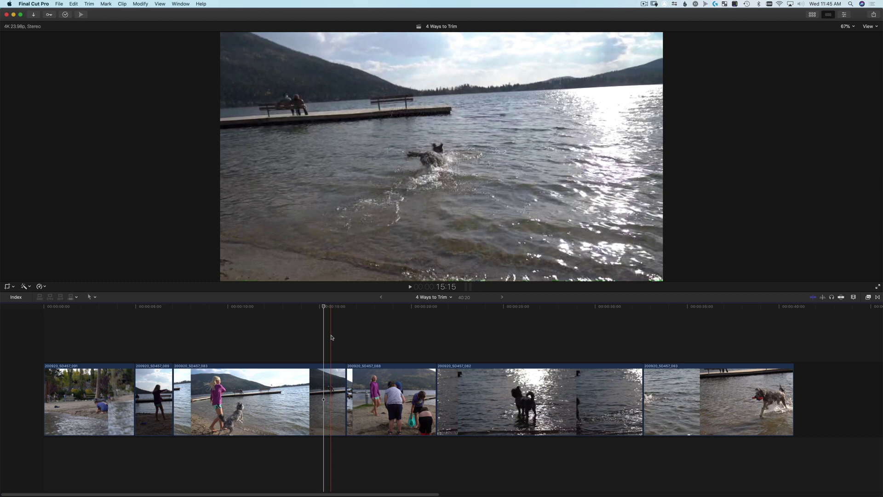
Switch to the Select tool and ripple-trim clip 083's end 2:13 shorter.
{"action": "left_click", "coordinate": [95, 296]}
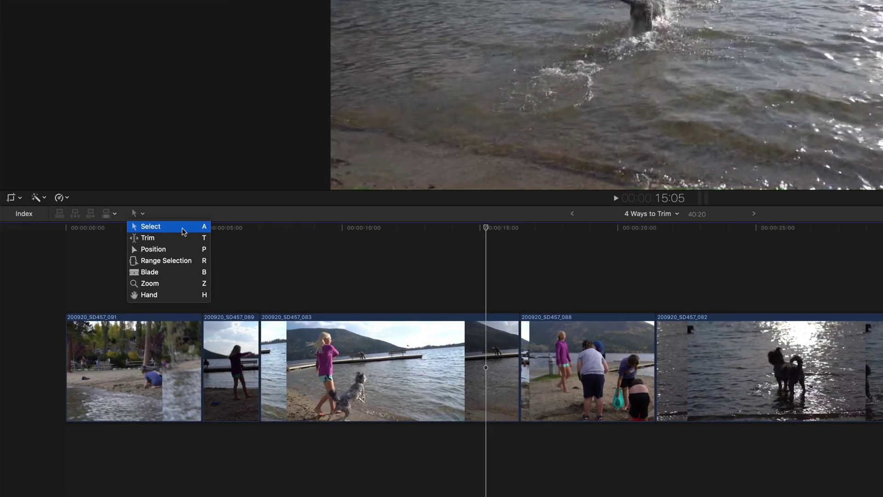
{"action": "left_click", "coordinate": [183, 231]}
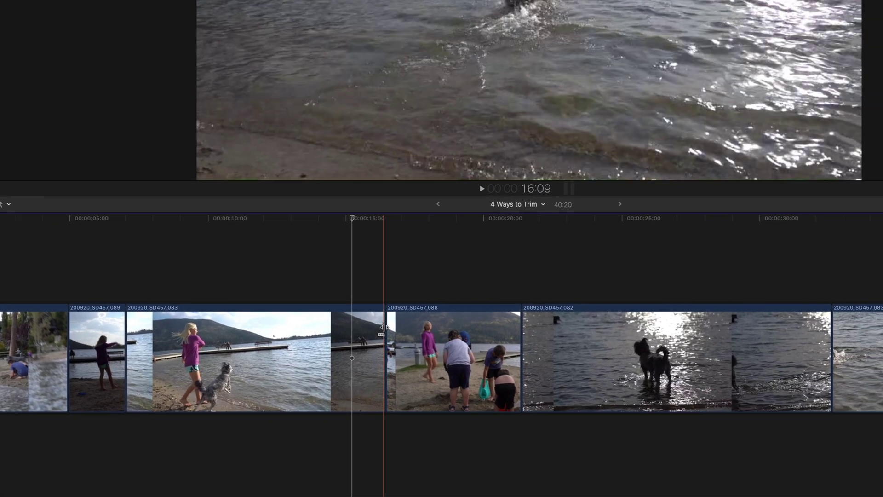
{"action": "left_click", "coordinate": [450, 336]}
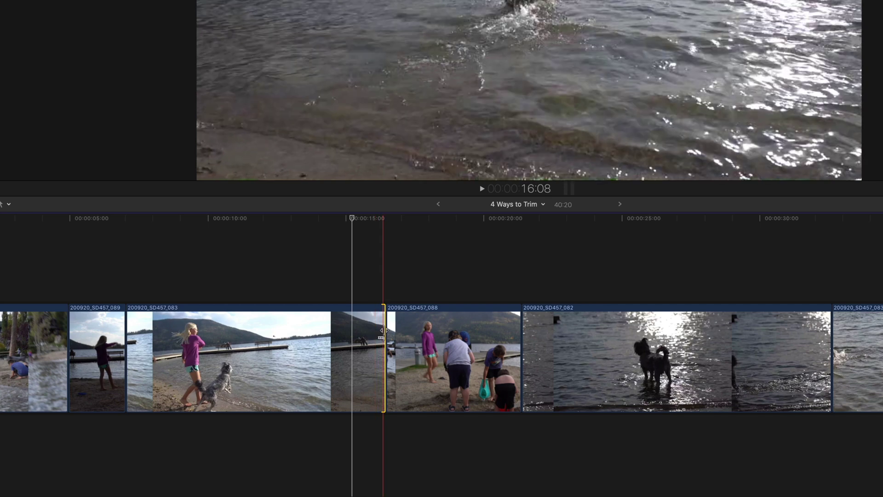
{"action": "left_click_drag", "start_coordinate": [384, 330], "coordinate": [437, 337]}
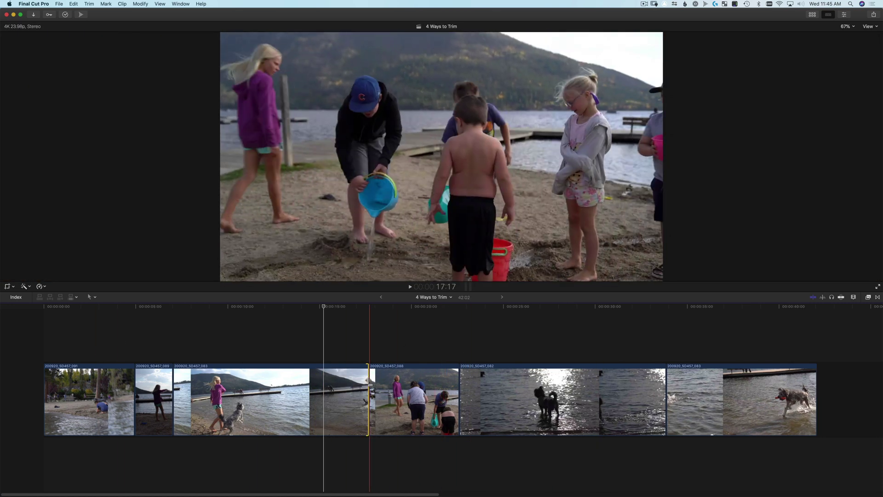
Ripple-trim the 083/088 edit point, taking 14 frames off clip 088's start.
{"action": "left_click_drag", "start_coordinate": [367, 380], "coordinate": [325, 380]}
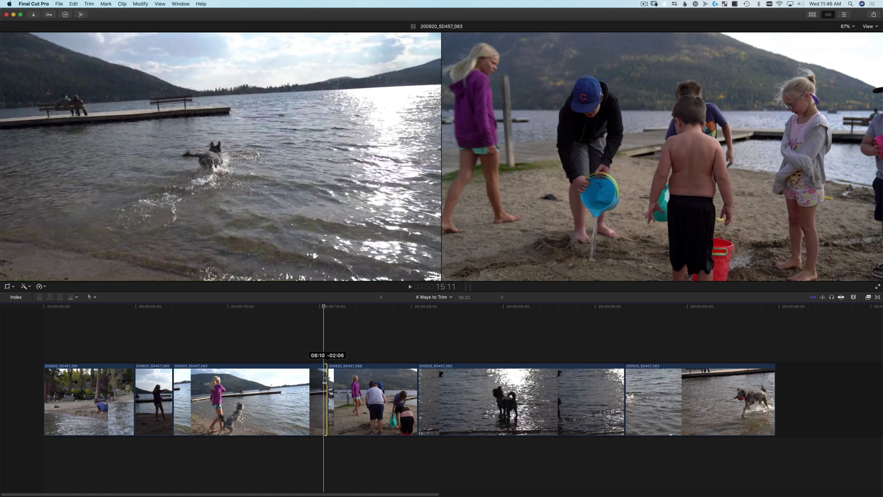
{"action": "mouse_move", "coordinate": [325, 379]}
{"action": "left_mouse_down"}
{"action": "mouse_move", "coordinate": [371, 383]}
{"action": "mouse_move", "coordinate": [290, 383]}
{"action": "mouse_move", "coordinate": [308, 382]}
{"action": "left_mouse_up"}
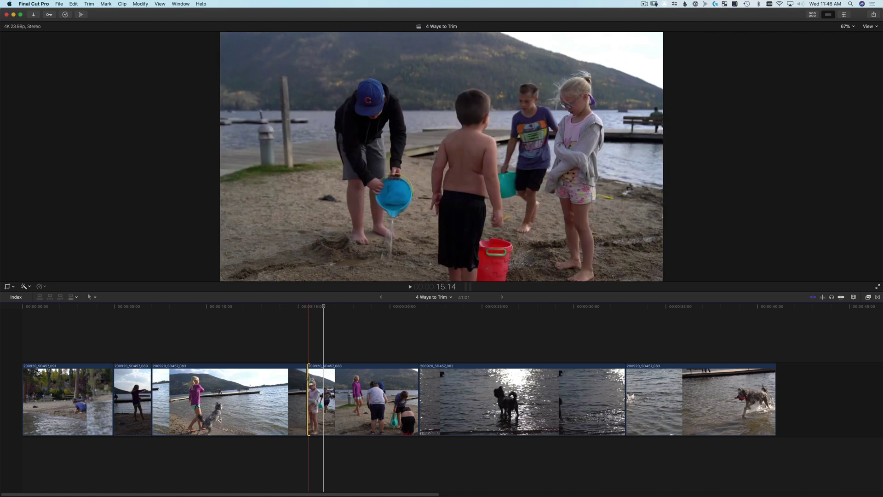
{"action": "mouse_move", "coordinate": [308, 382]}
{"action": "left_mouse_down"}
{"action": "mouse_move", "coordinate": [299, 381]}
{"action": "mouse_move", "coordinate": [307, 381]}
{"action": "left_mouse_up"}
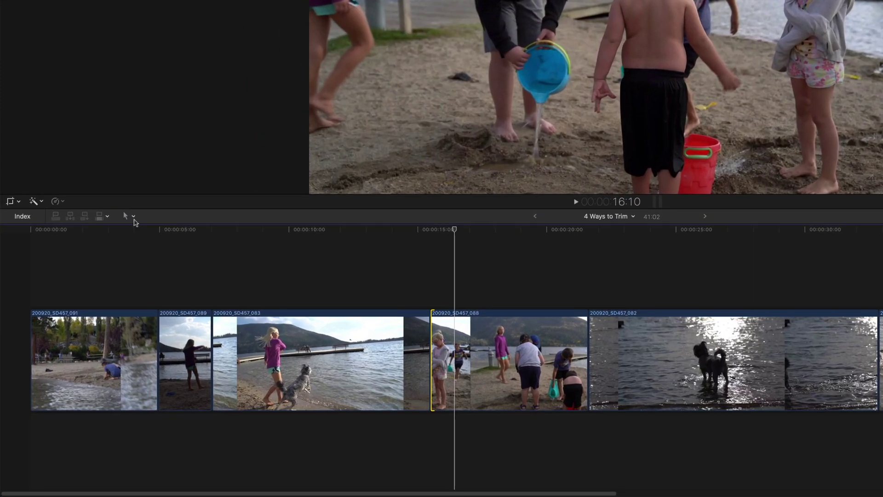
With the Position tool, shorten clip 083's end to 06:07 and trim clip 088's start later.
{"action": "left_click", "coordinate": [134, 216]}
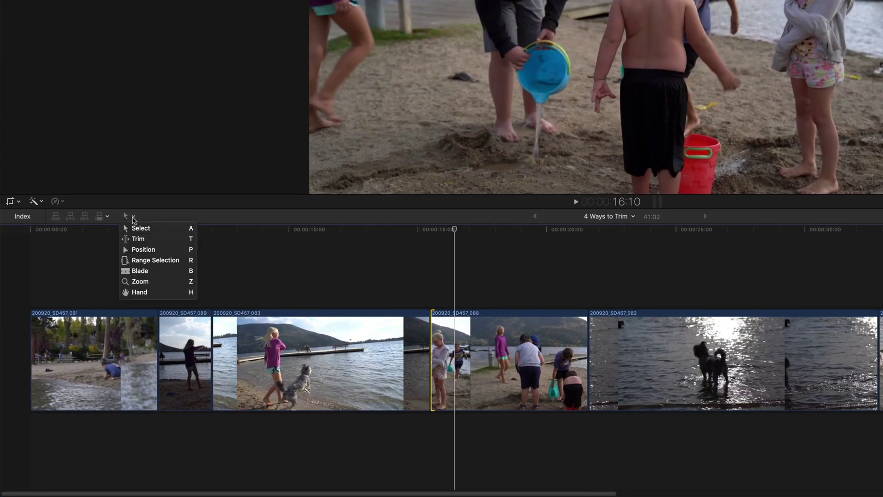
{"action": "left_click", "coordinate": [165, 253]}
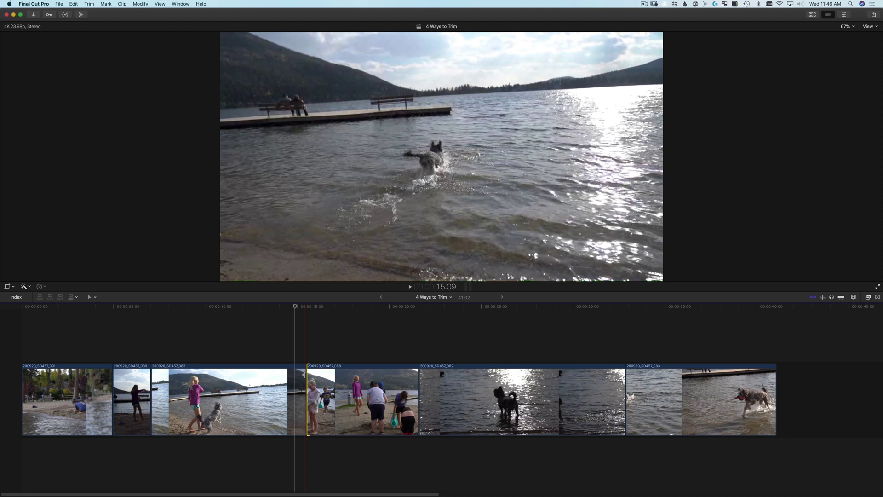
{"action": "left_click", "coordinate": [304, 375]}
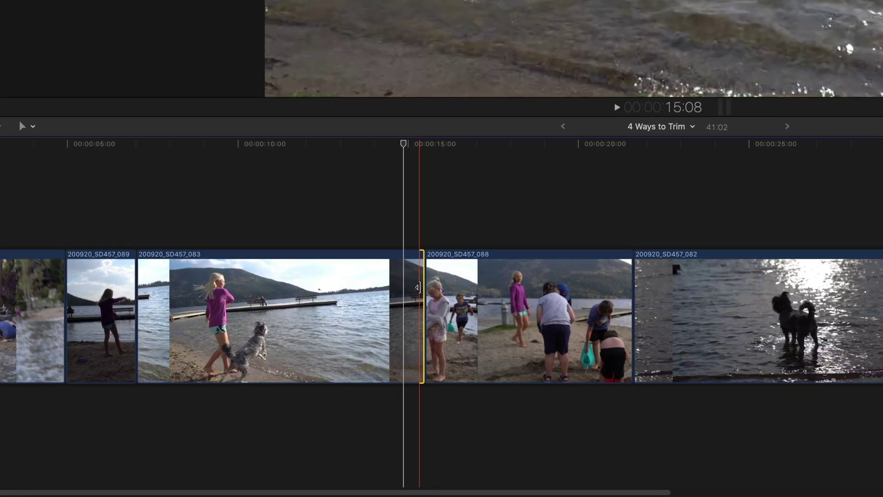
{"action": "left_click_drag", "start_coordinate": [302, 383], "coordinate": [295, 383]}
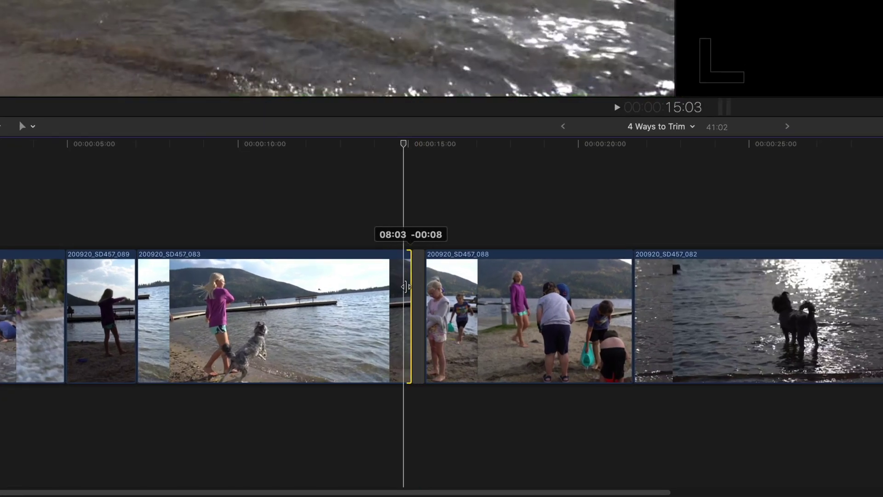
{"action": "left_click_drag", "start_coordinate": [404, 286], "coordinate": [344, 276]}
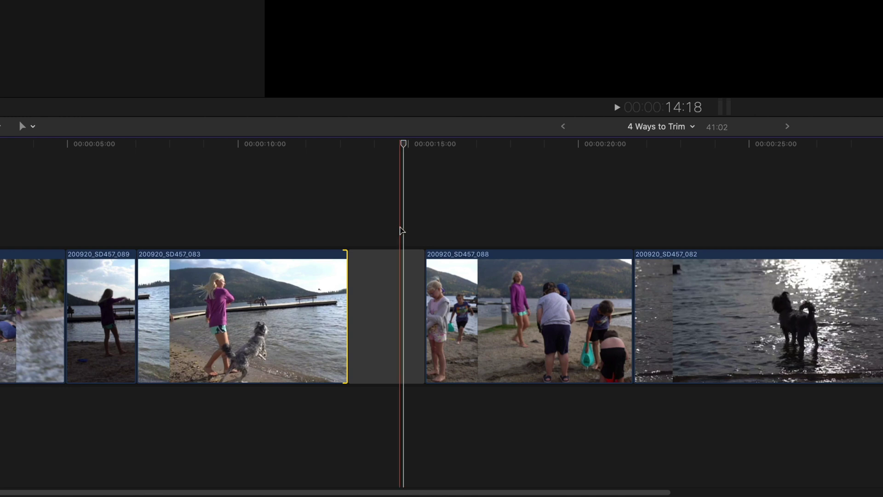
{"action": "left_click_drag", "start_coordinate": [428, 296], "coordinate": [475, 297]}
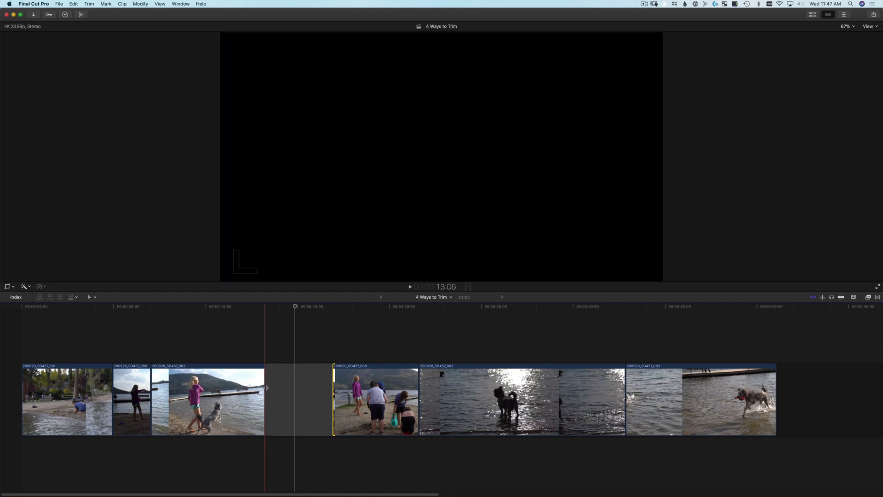
Drag clip 083's end edge right with the Position tool to extend it into the gap.
{"action": "left_click_drag", "start_coordinate": [266, 387], "coordinate": [301, 399]}
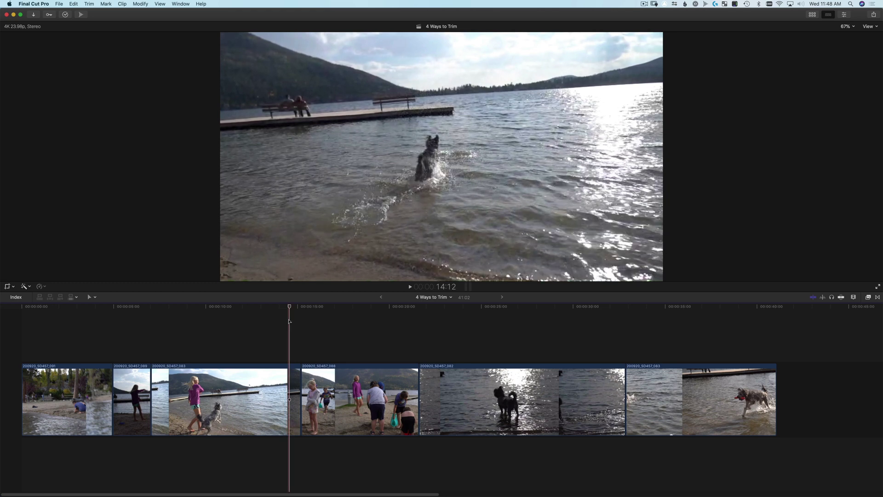
Switch to the Trim tool and roll the 083/088 edit point later, past +01:00.
{"action": "left_click", "coordinate": [91, 297]}
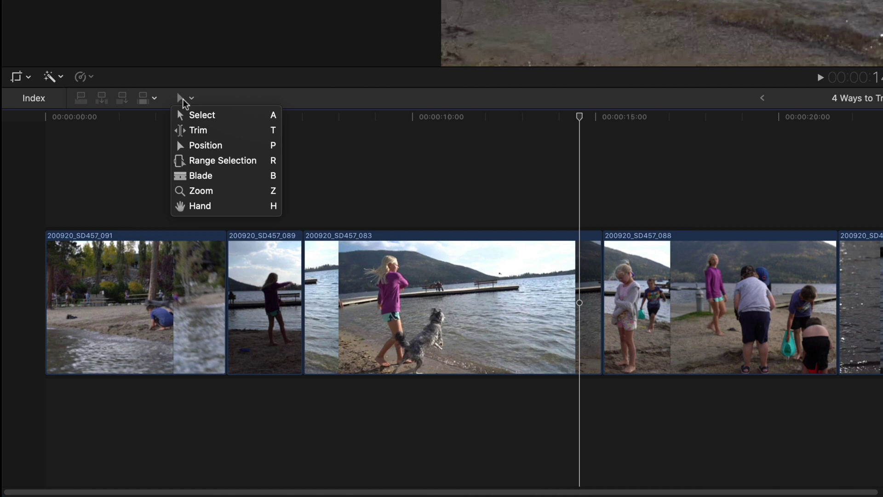
{"action": "left_click", "coordinate": [262, 131]}
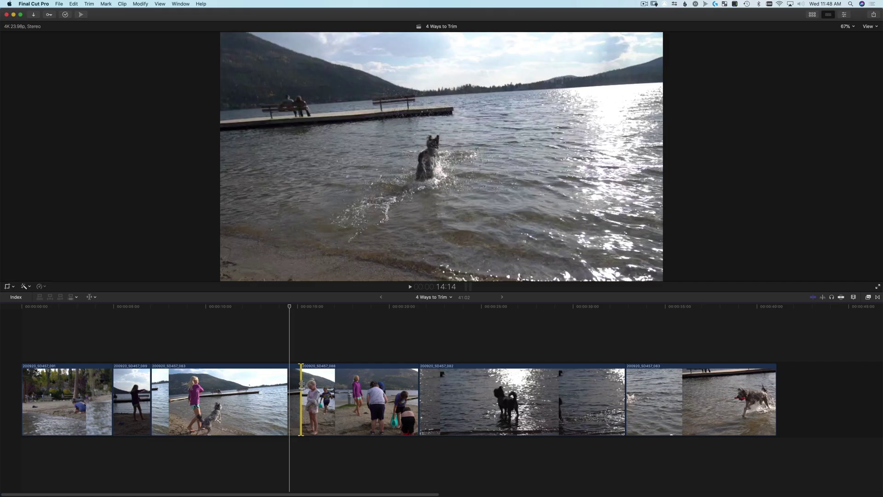
{"action": "left_click_drag", "start_coordinate": [302, 384], "coordinate": [318, 384]}
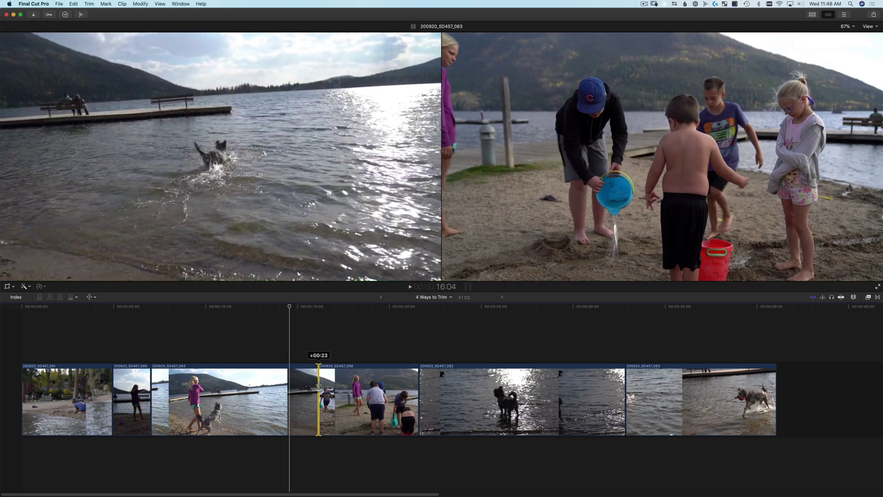
{"action": "mouse_move", "coordinate": [318, 384]}
{"action": "left_mouse_down"}
{"action": "mouse_move", "coordinate": [330, 390]}
{"action": "mouse_move", "coordinate": [305, 391]}
{"action": "left_mouse_up"}
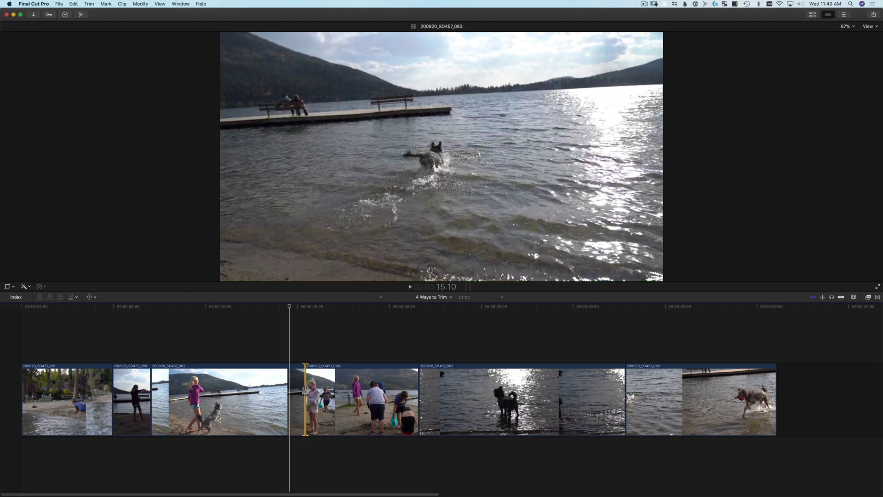
{"action": "left_click_drag", "start_coordinate": [305, 391], "coordinate": [310, 391]}
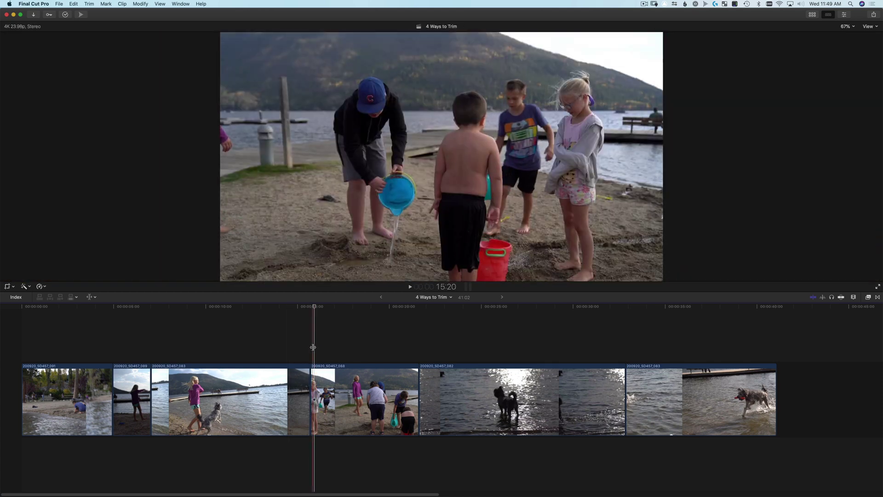
{"action": "left_click_drag", "start_coordinate": [318, 372], "coordinate": [795, 380]}
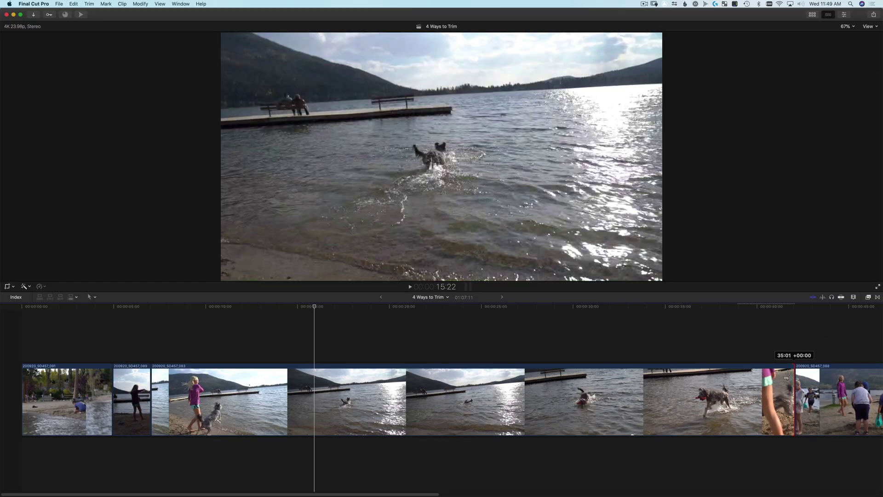
Ripple-trim the 083/088 edit with the Select tool, shortening clip 088 to a 39:19 timeline.
{"action": "left_click_drag", "start_coordinate": [689, 224], "coordinate": [329, 390]}
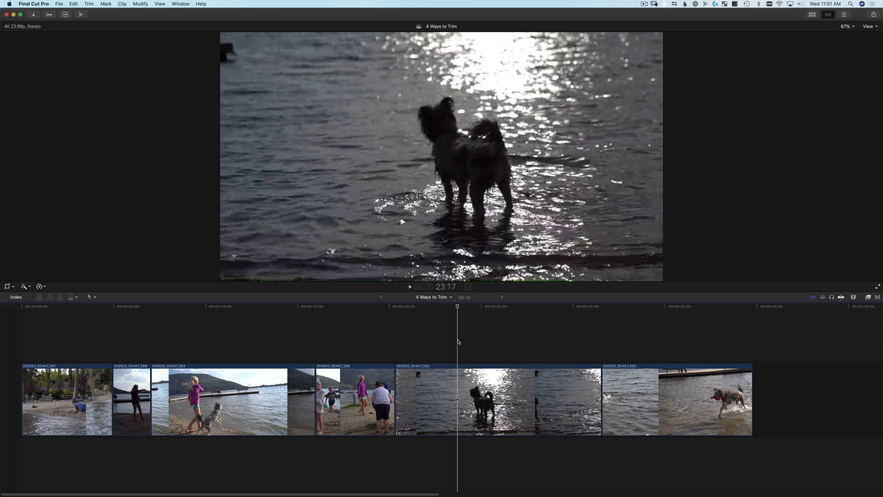
Choose the Trim tool from the Tools menu and show the Clip Appearance options.
{"action": "left_click", "coordinate": [91, 297]}
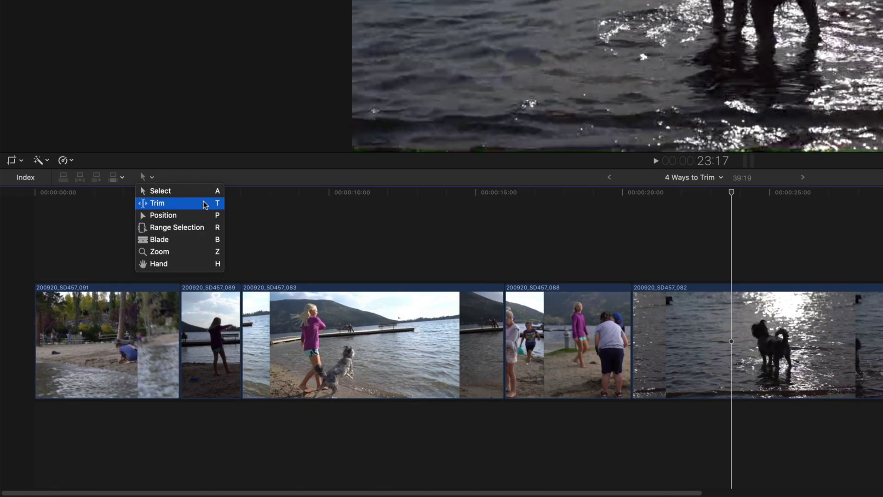
{"action": "left_click", "coordinate": [205, 203]}
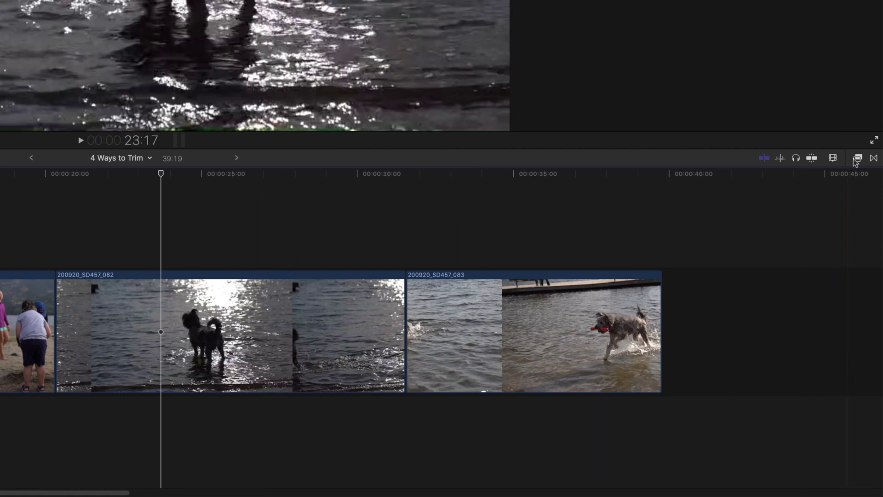
{"action": "left_click", "coordinate": [832, 158]}
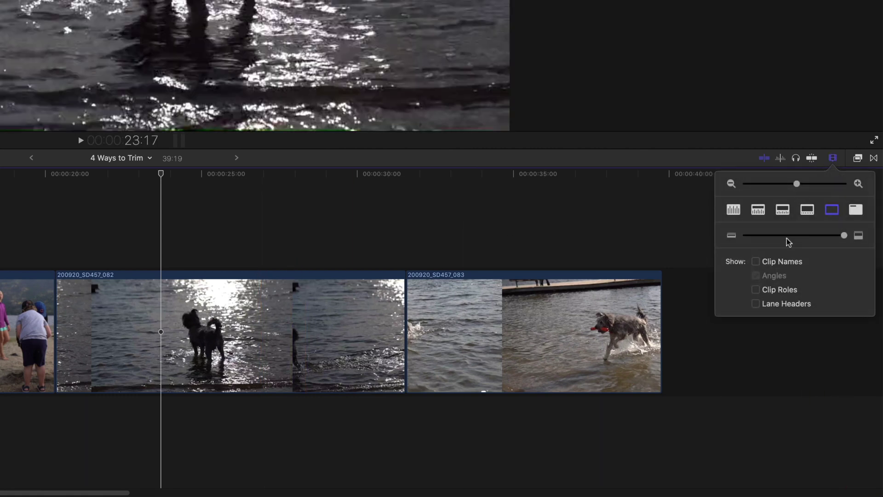
Try a smaller then larger clip height, close the popover, and select dog clip 082 for slipping.
{"action": "left_click_drag", "start_coordinate": [791, 233], "coordinate": [846, 228]}
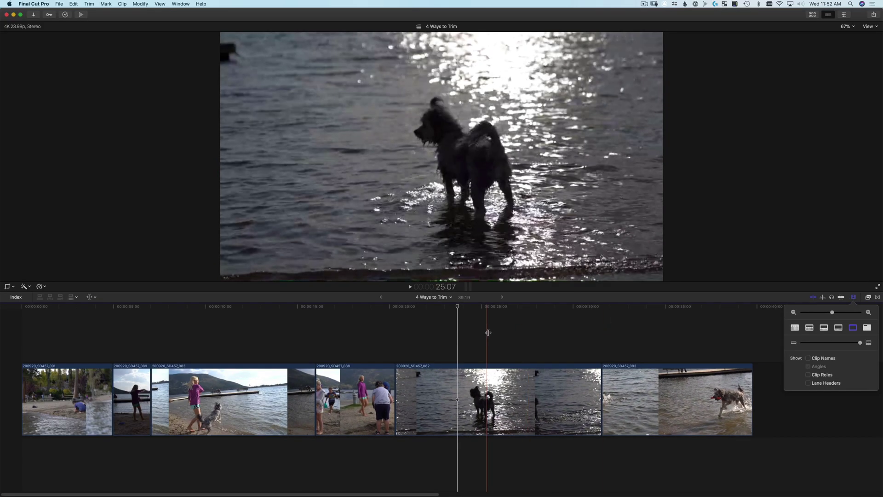
{"action": "left_click", "coordinate": [487, 341]}
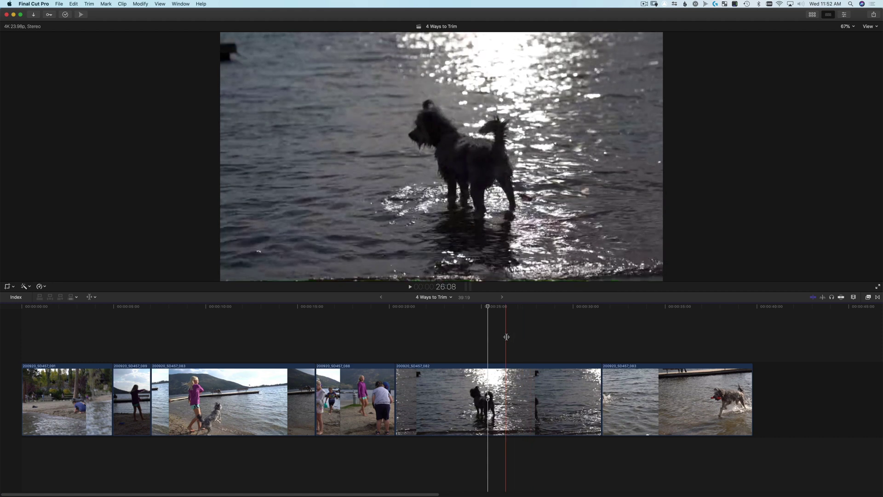
{"action": "left_click", "coordinate": [533, 401]}
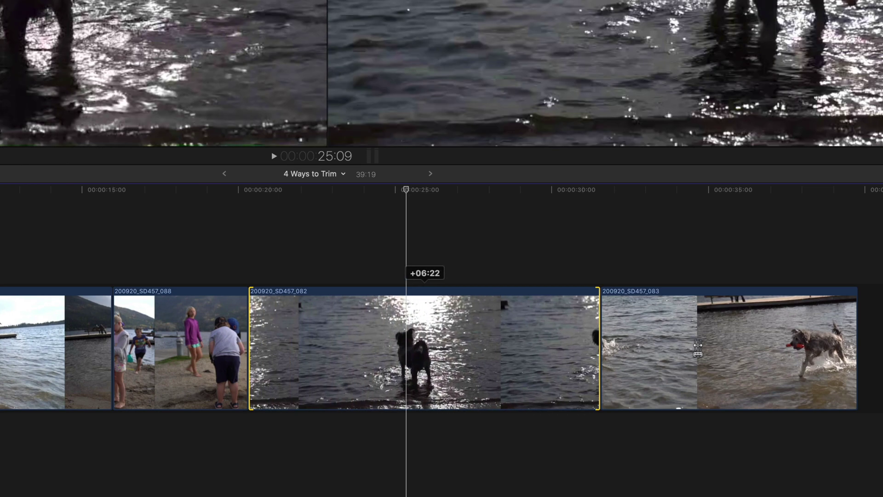
Slip clip 082's footage from +06:22 down to a +01:15 offset.
{"action": "left_click_drag", "start_coordinate": [698, 348], "coordinate": [538, 350]}
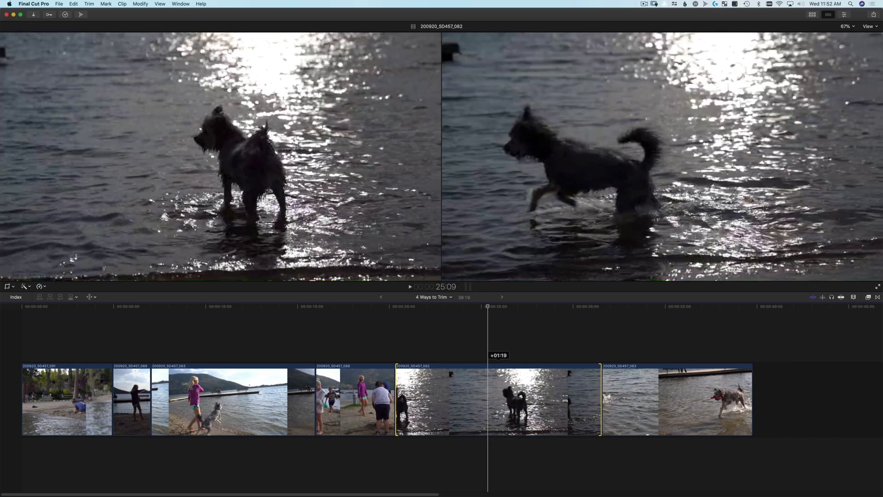
{"action": "mouse_move", "coordinate": [565, 399]}
{"action": "left_mouse_down"}
{"action": "mouse_move", "coordinate": [528, 398]}
{"action": "mouse_move", "coordinate": [575, 397]}
{"action": "mouse_move", "coordinate": [547, 397]}
{"action": "mouse_move", "coordinate": [572, 397]}
{"action": "mouse_move", "coordinate": [562, 395]}
{"action": "left_mouse_up"}
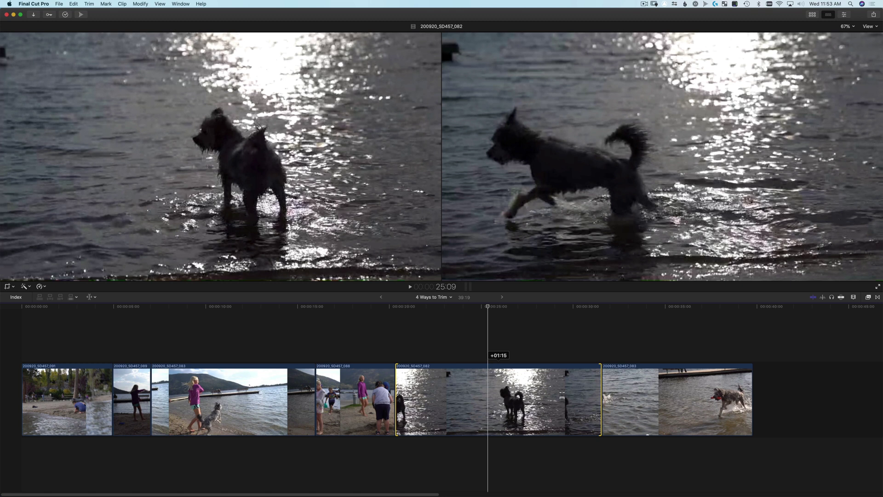
Drag clip 082 with the Trim tool in small moves until the slip offset reads -00:23.
{"action": "left_click_drag", "start_coordinate": [562, 395], "coordinate": [552, 395]}
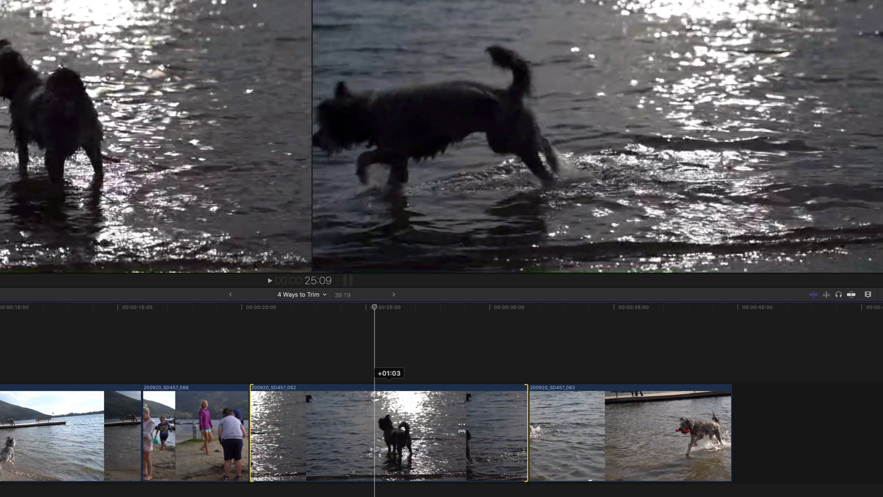
{"action": "left_click_drag", "start_coordinate": [462, 427], "coordinate": [410, 430]}
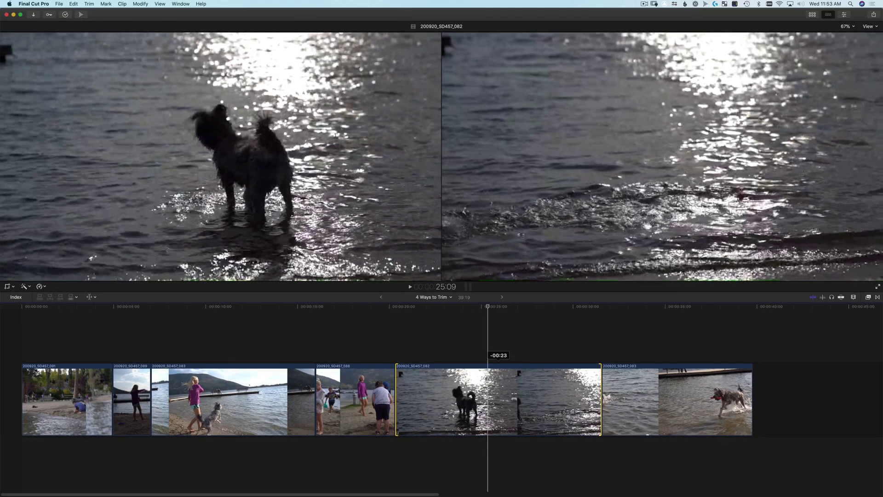
{"action": "left_click_drag", "start_coordinate": [514, 397], "coordinate": [514, 396]}
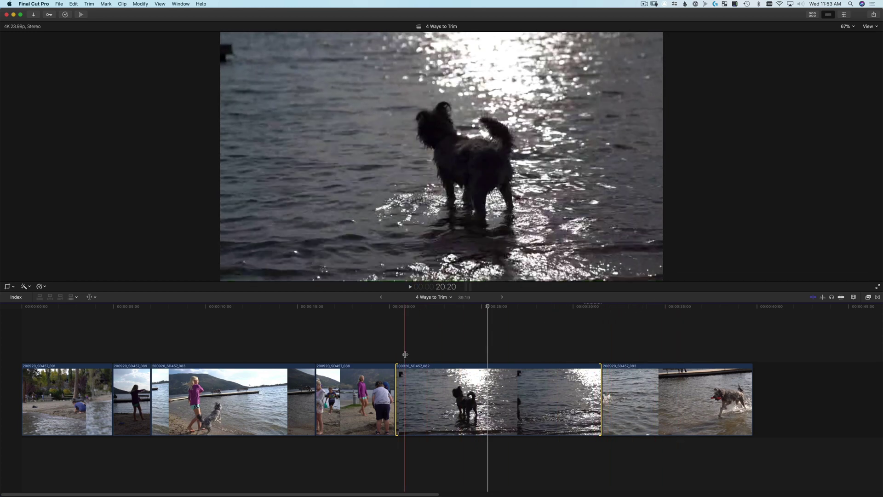
Keep the Trim tool and slip clip 200920_SD457_082 again, ending near a +00:03 offset.
{"action": "left_click", "coordinate": [94, 297]}
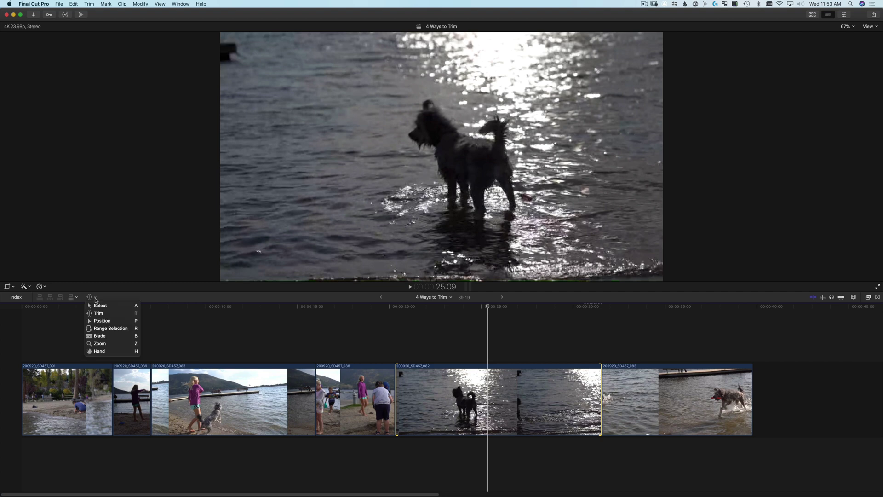
{"action": "left_click", "coordinate": [119, 321]}
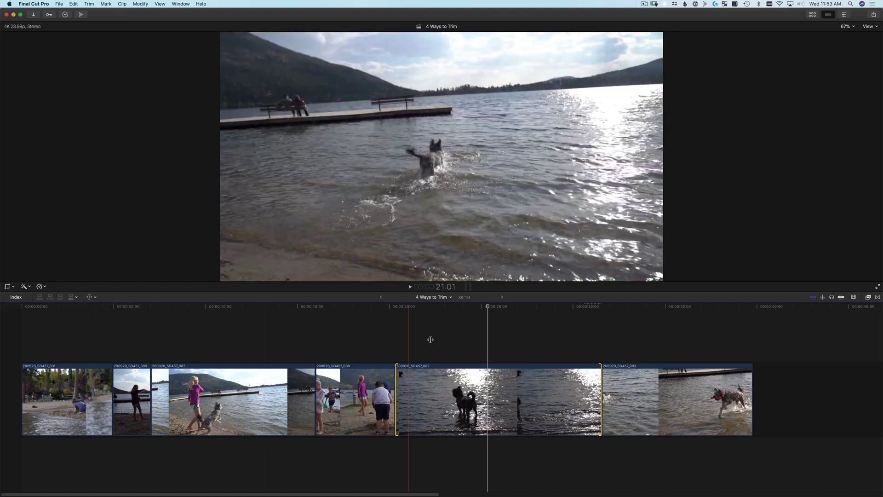
{"action": "left_click", "coordinate": [443, 343]}
{"action": "left_click_drag", "start_coordinate": [471, 396], "coordinate": [478, 406]}
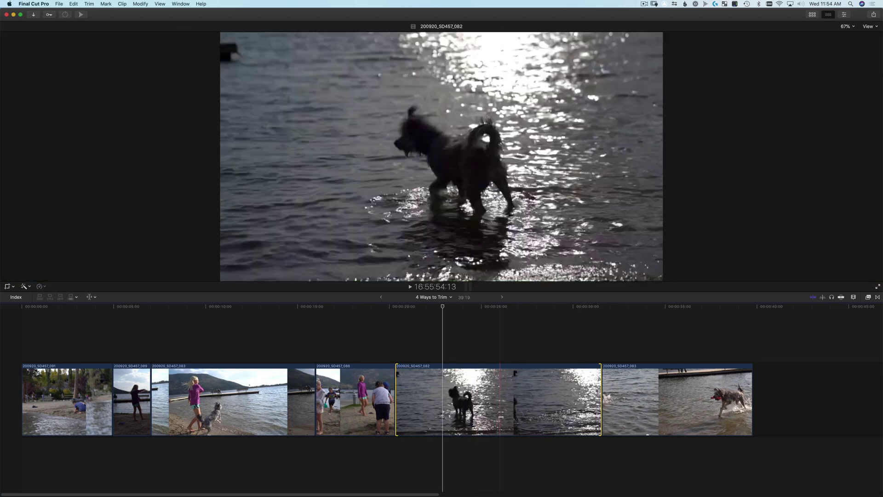
{"action": "left_click_drag", "start_coordinate": [479, 404], "coordinate": [511, 399]}
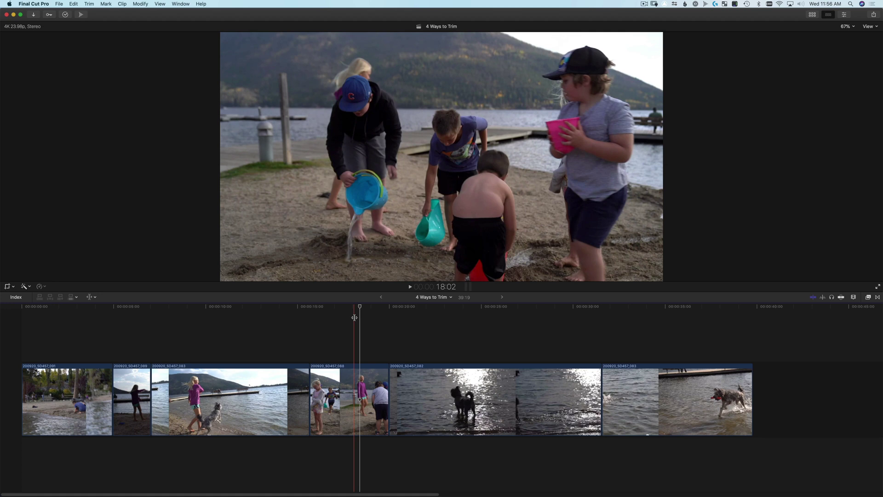
With the Trim tool selected, Option-grab clip 200920_SD457_088 to begin a slide edit.
{"action": "left_click", "coordinate": [96, 298]}
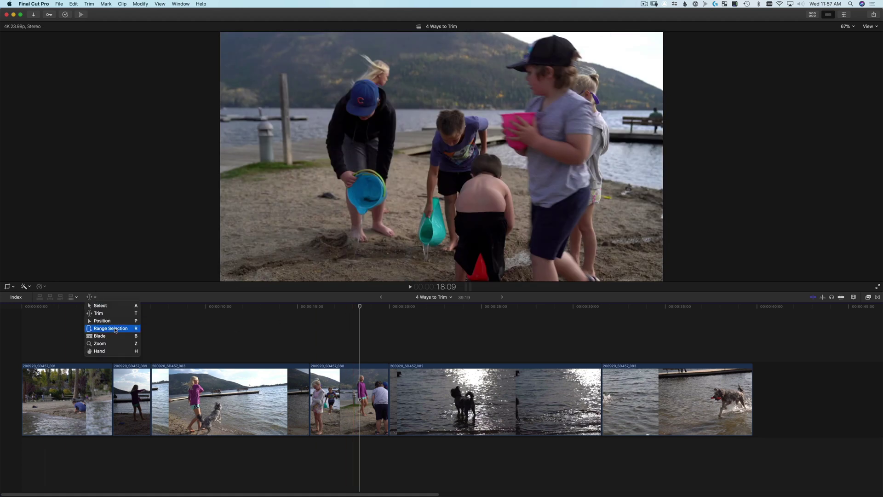
{"action": "left_click", "coordinate": [123, 317]}
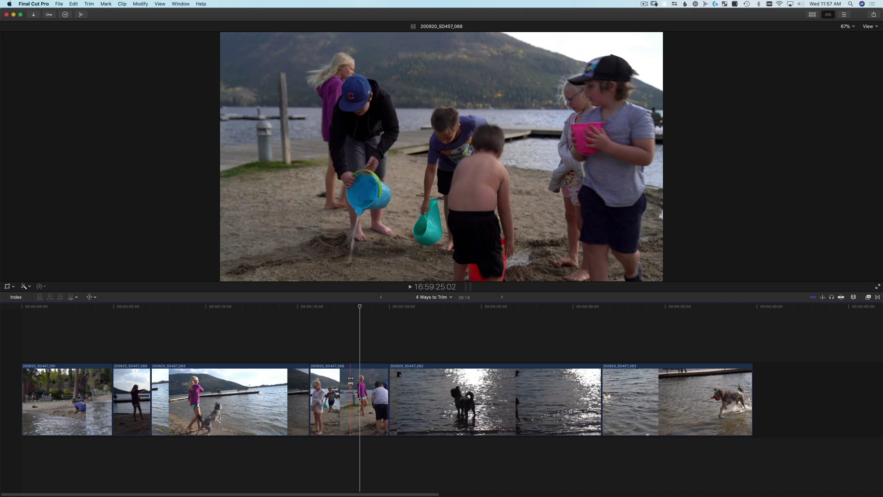
{"action": "left_click_drag", "start_coordinate": [351, 378], "coordinate": [351, 382]}
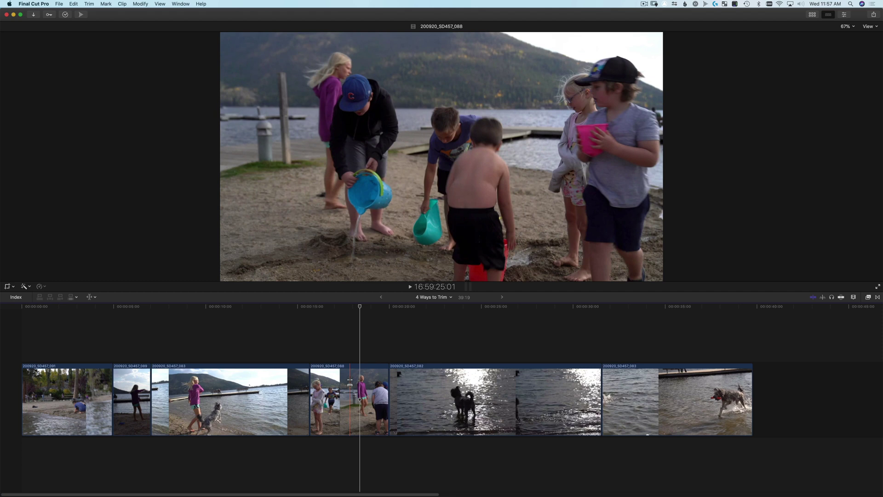
{"action": "key", "text": "alt"}
{"action": "left_click", "coordinate": [350, 382], "text": "alt"}
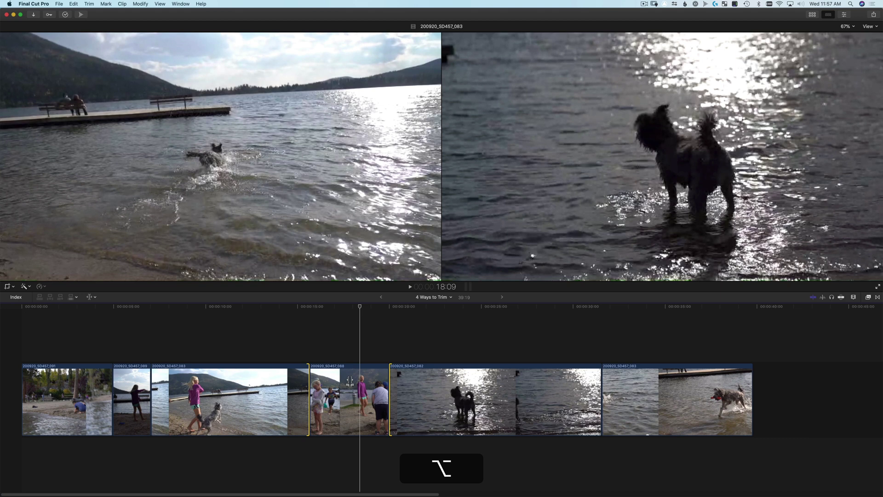
Slide clip 088 18 frames earlier between clips 083 and 082, then deselect all.
{"action": "left_click_drag", "start_coordinate": [349, 381], "coordinate": [342, 381]}
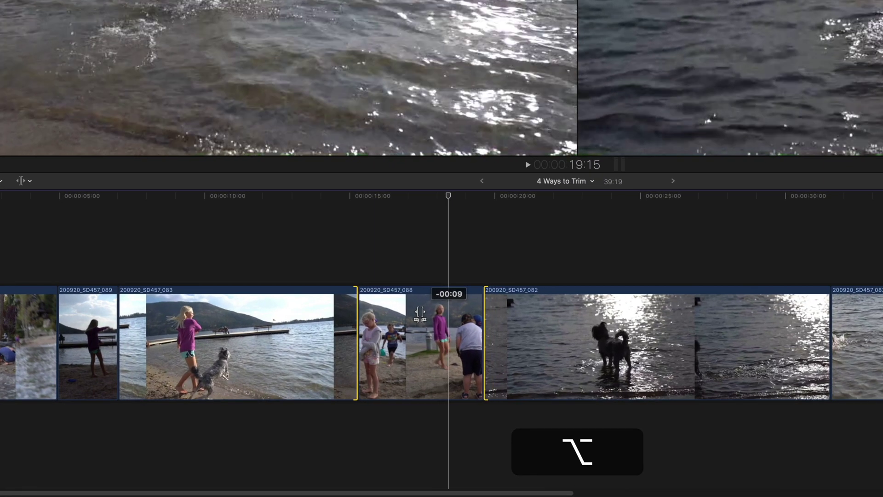
{"action": "left_click_drag", "start_coordinate": [420, 315], "coordinate": [408, 336]}
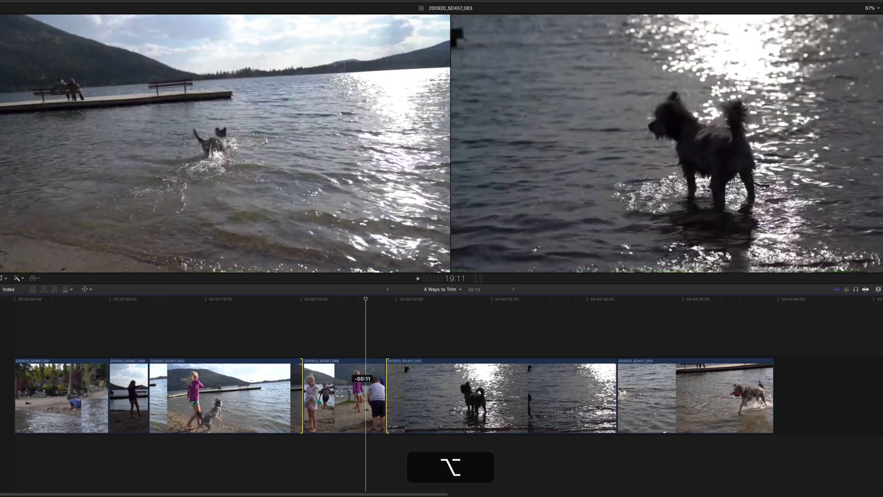
{"action": "left_click_drag", "start_coordinate": [339, 391], "coordinate": [315, 404]}
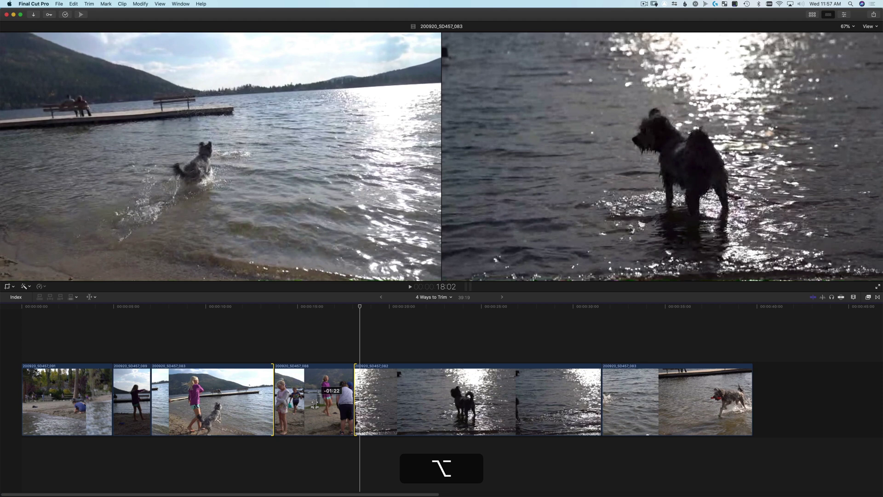
{"action": "left_click_drag", "start_coordinate": [315, 404], "coordinate": [336, 406]}
{"action": "key", "text": "super+shift+a"}
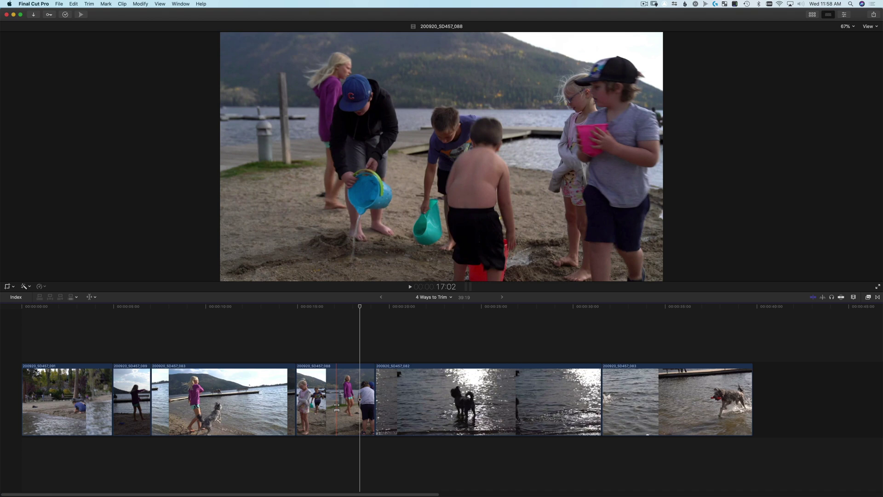
Select clip 088 and lift it out of the primary storyline as a connected clip.
{"action": "key", "text": "a"}
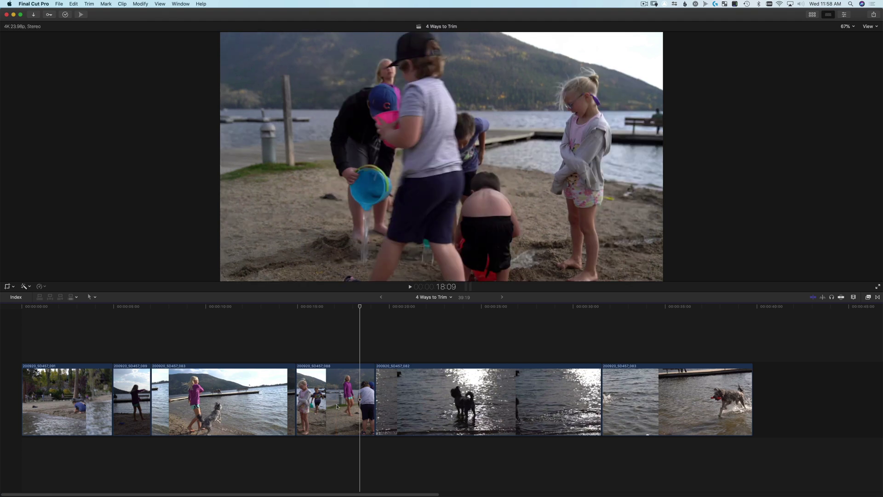
{"action": "left_click", "coordinate": [337, 407]}
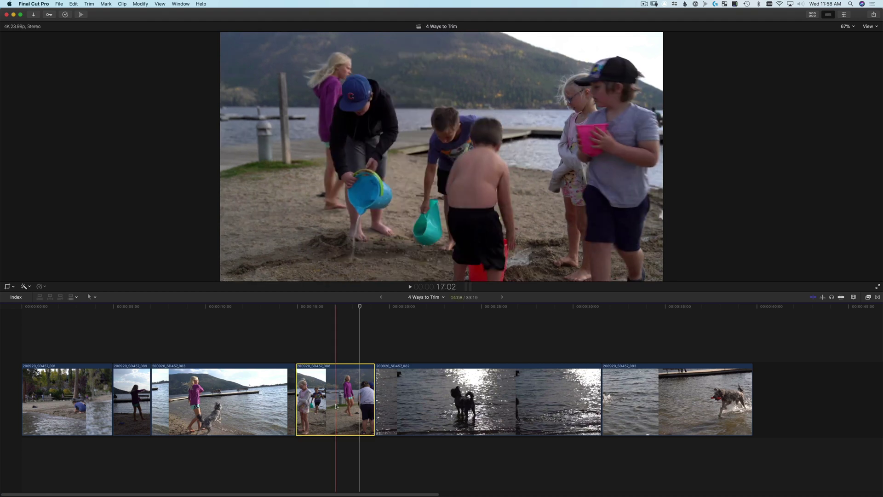
{"action": "key", "text": "p"}
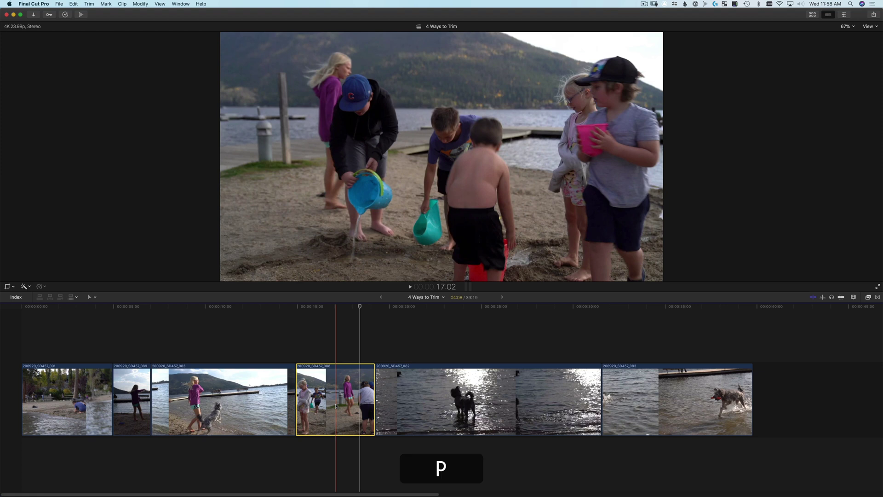
{"action": "key", "text": "alt+super+Up"}
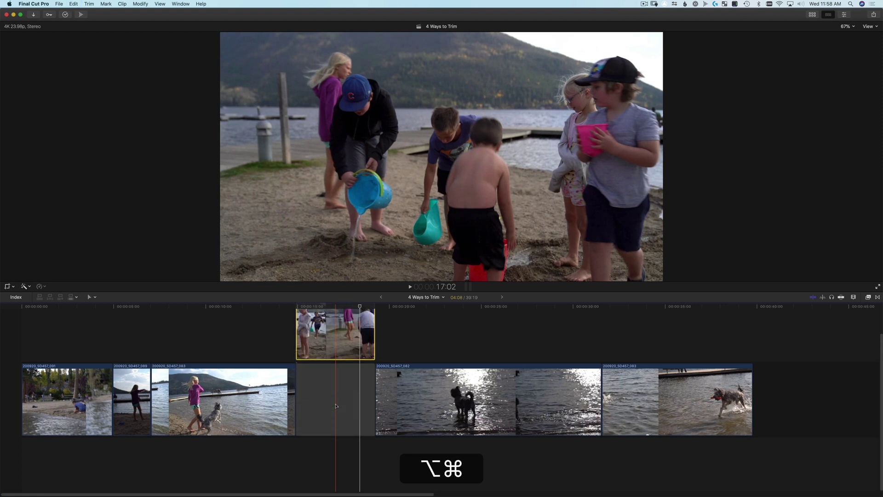
Move connected clip 088 later, then undo twice to restore it between clips 083 and 082.
{"action": "key", "text": "h"}
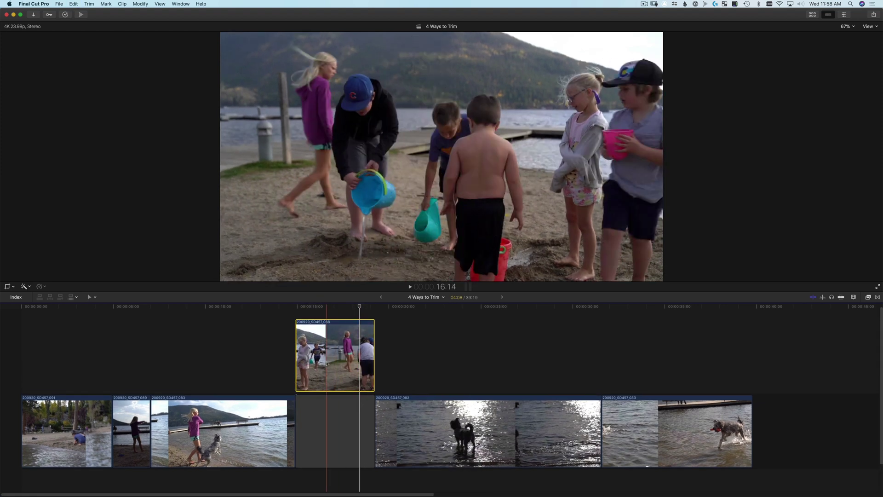
{"action": "left_click_drag", "start_coordinate": [329, 358], "coordinate": [597, 351]}
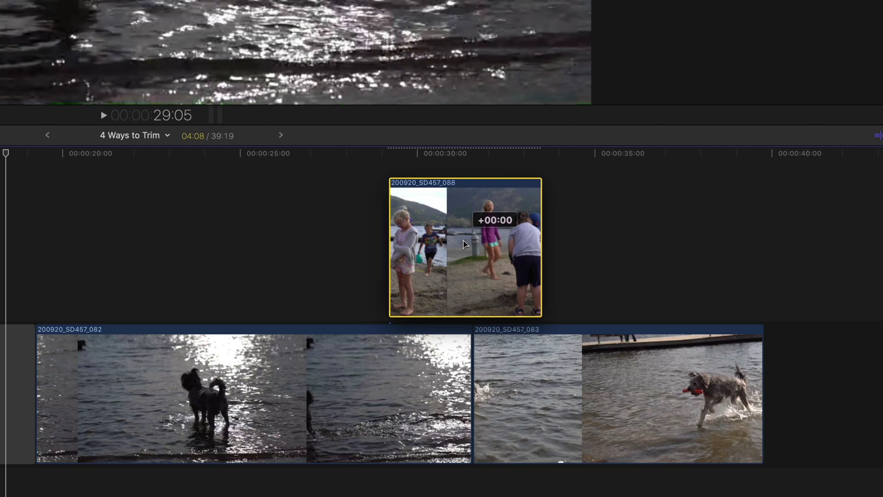
{"action": "mouse_move", "coordinate": [463, 241]}
{"action": "left_mouse_down"}
{"action": "mouse_move", "coordinate": [483, 238]}
{"action": "mouse_move", "coordinate": [450, 237]}
{"action": "mouse_move", "coordinate": [462, 238]}
{"action": "left_mouse_up"}
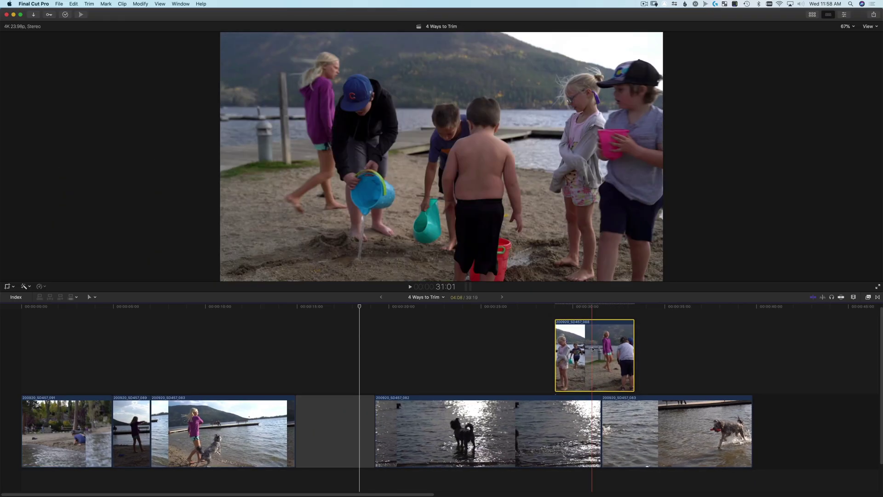
{"action": "left_click_drag", "start_coordinate": [593, 349], "coordinate": [596, 348]}
{"action": "key", "text": "super+z"}
{"action": "key", "text": "super+z"}
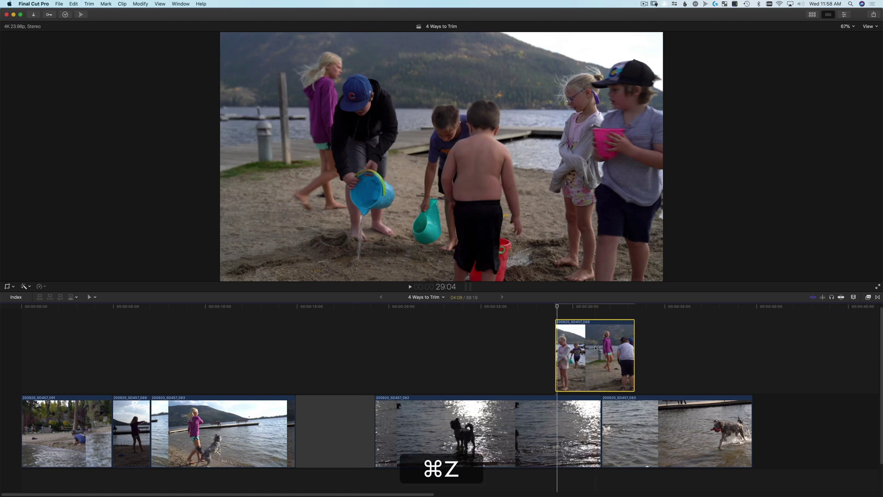
{"action": "key", "text": "super+z"}
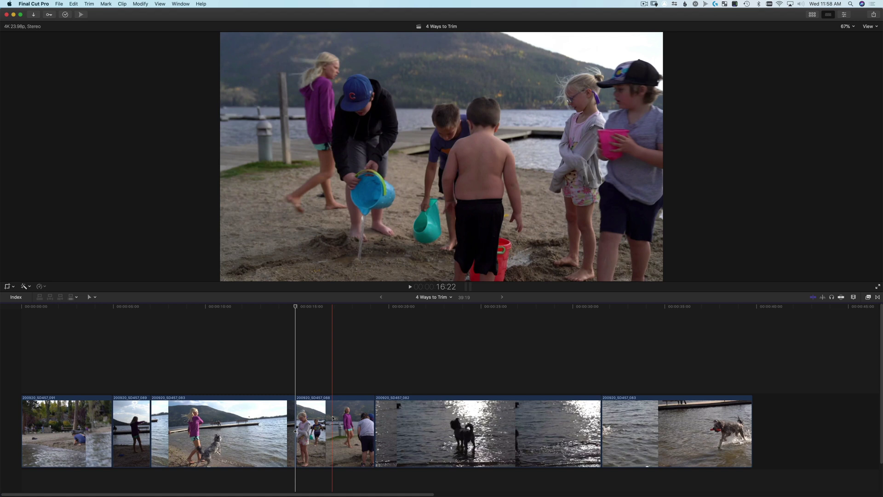
Slide clip 088 with the Trim tool so the 088/082 edit point sits 2 frames earlier.
{"action": "key", "text": "t"}
{"action": "key", "text": "alt+t"}
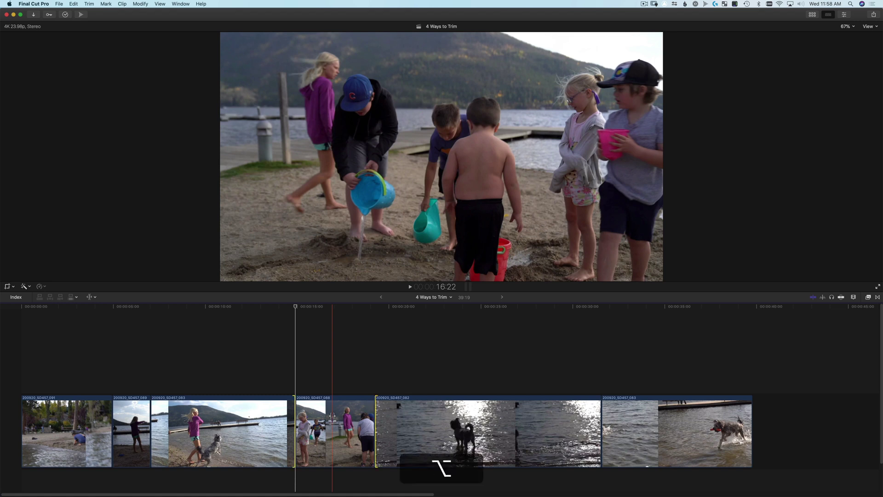
{"action": "left_click_drag", "start_coordinate": [332, 417], "coordinate": [337, 417]}
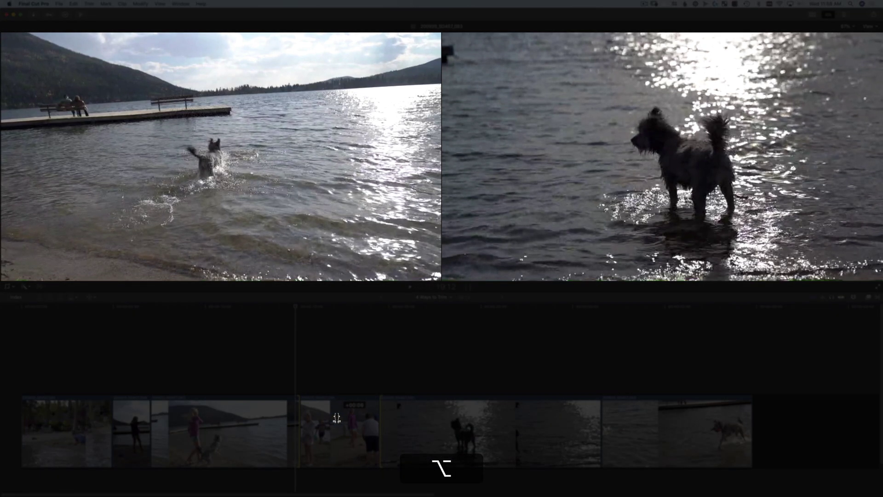
{"action": "left_click_drag", "start_coordinate": [337, 417], "coordinate": [334, 416]}
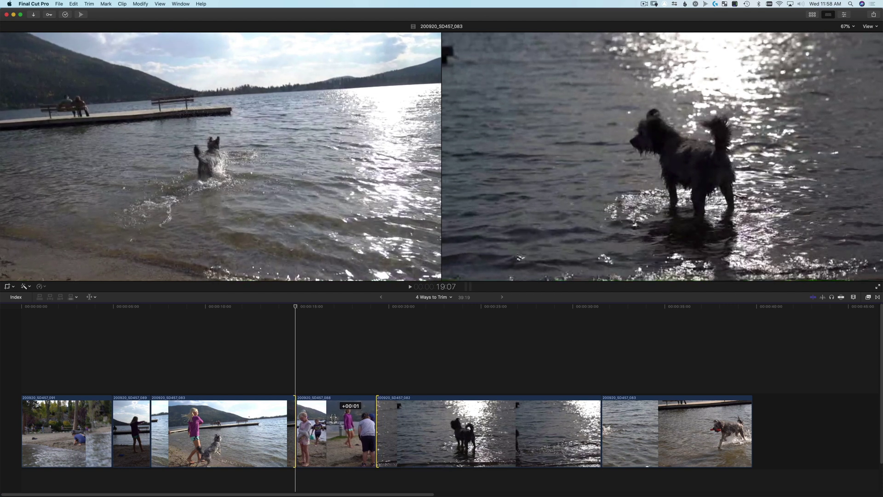
{"action": "mouse_move", "coordinate": [333, 417]}
{"action": "left_mouse_down"}
{"action": "mouse_move", "coordinate": [323, 417]}
{"action": "mouse_move", "coordinate": [331, 417]}
{"action": "left_mouse_up"}
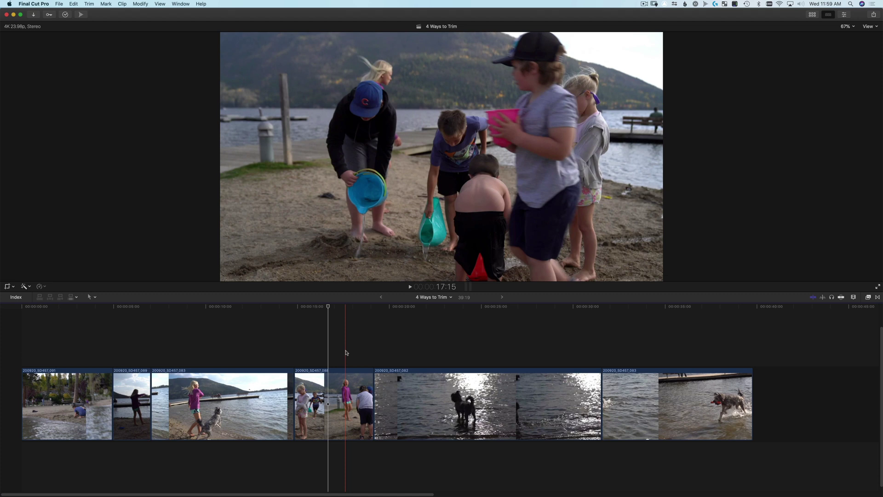
{"action": "left_click", "coordinate": [372, 378]}
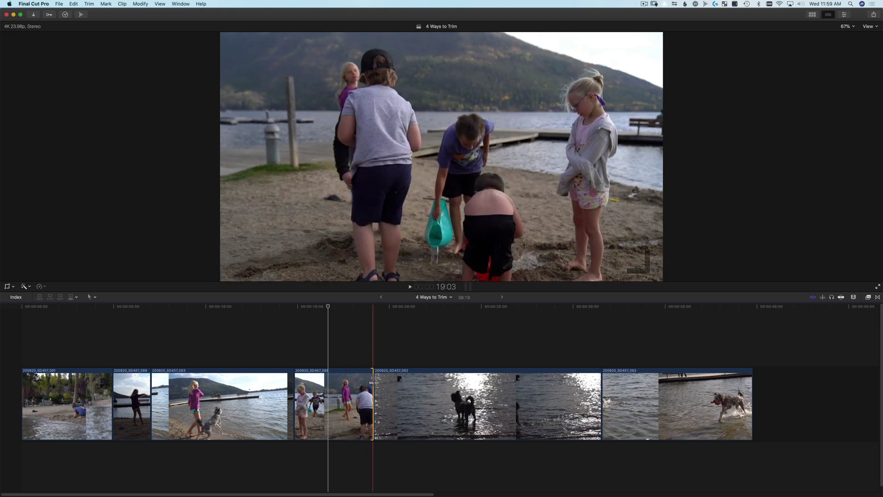
Return to the Select tool, open the Precision Editor on the 088/082 cut, and enlarge the timeline area.
{"action": "left_click", "coordinate": [92, 296]}
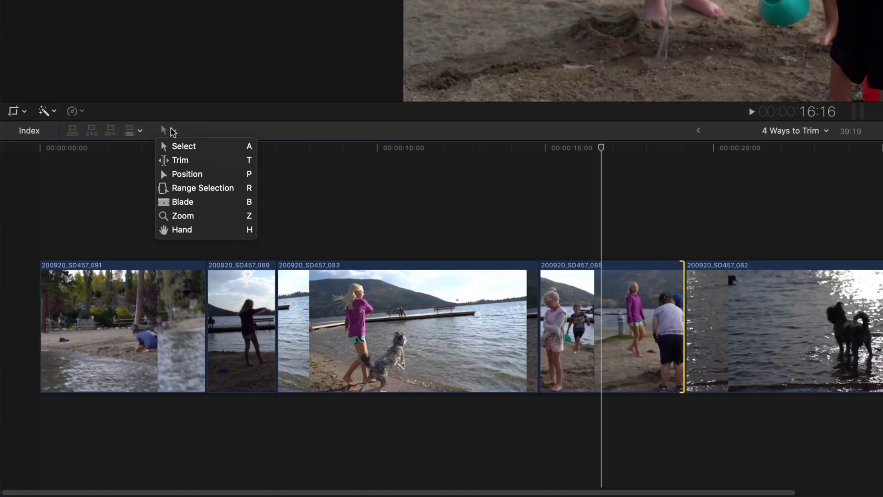
{"action": "left_click", "coordinate": [195, 146]}
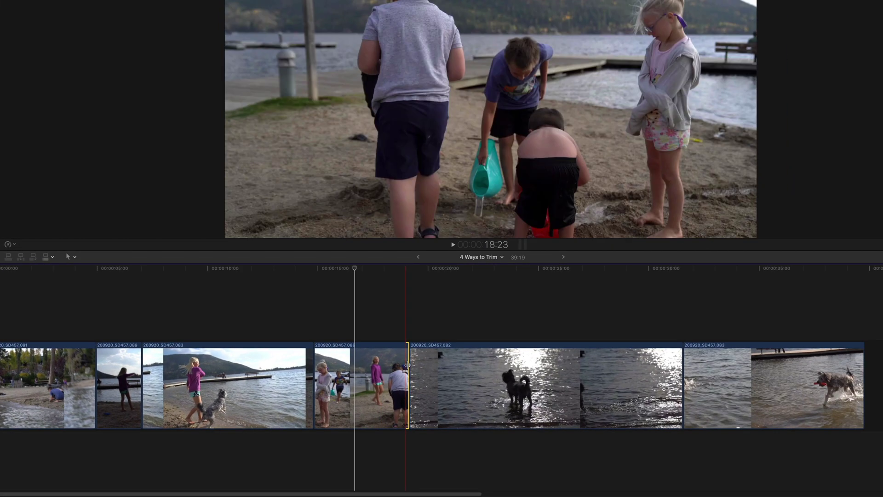
{"action": "double_click", "coordinate": [681, 384]}
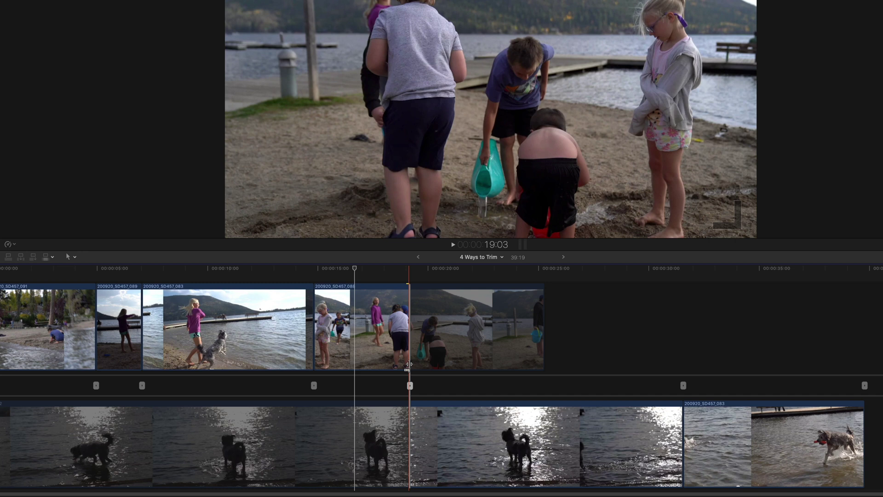
{"action": "left_click", "coordinate": [408, 364]}
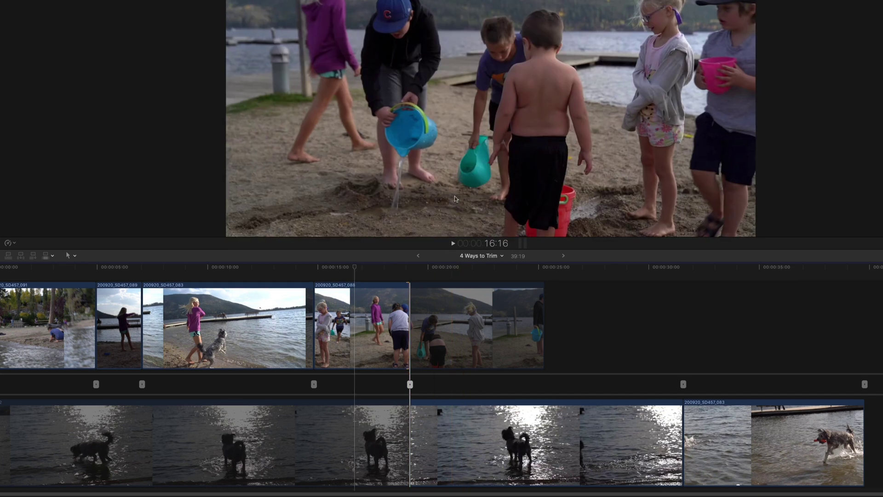
{"action": "left_click_drag", "start_coordinate": [453, 254], "coordinate": [440, 171]}
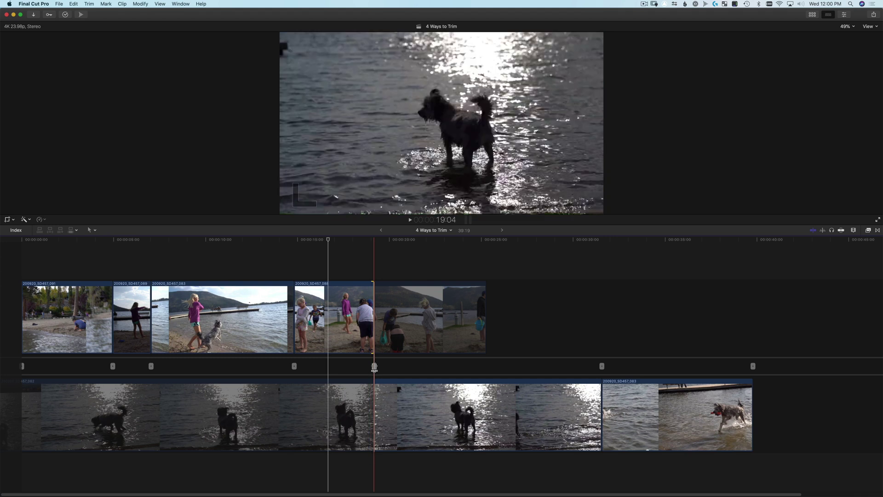
Roll the 088/082 cut earlier, shorten clip 088 by two seconds, and extend the dog clip's start.
{"action": "mouse_move", "coordinate": [375, 367]}
{"action": "left_mouse_down"}
{"action": "mouse_move", "coordinate": [341, 367]}
{"action": "mouse_move", "coordinate": [389, 366]}
{"action": "mouse_move", "coordinate": [343, 367]}
{"action": "mouse_move", "coordinate": [374, 366]}
{"action": "left_mouse_up"}
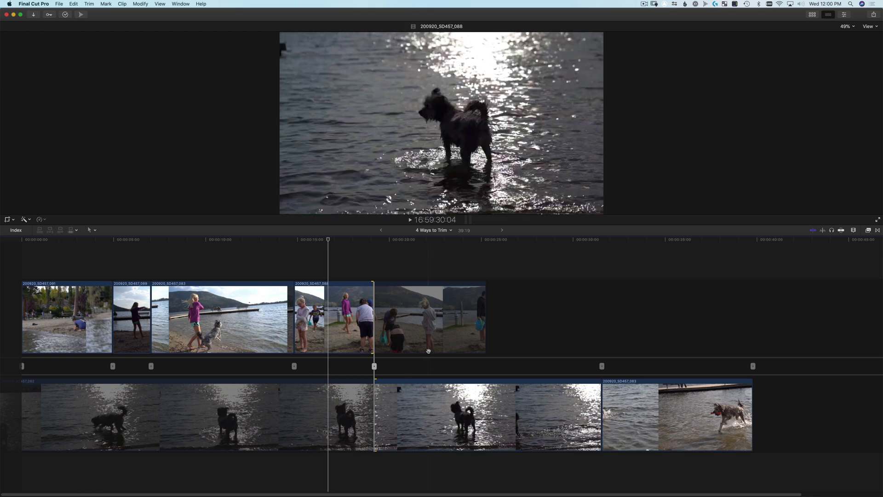
{"action": "mouse_move", "coordinate": [374, 366]}
{"action": "left_mouse_down"}
{"action": "mouse_move", "coordinate": [404, 366]}
{"action": "mouse_move", "coordinate": [386, 365]}
{"action": "left_mouse_up"}
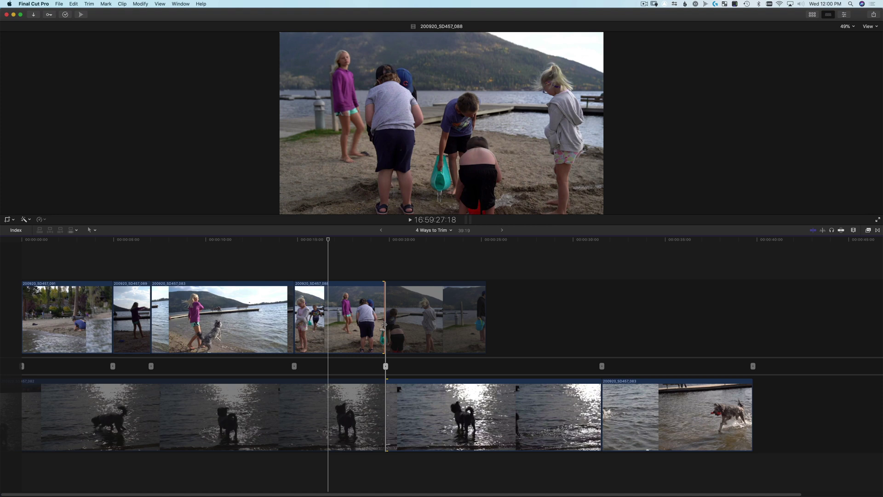
{"action": "left_click_drag", "start_coordinate": [384, 326], "coordinate": [287, 313]}
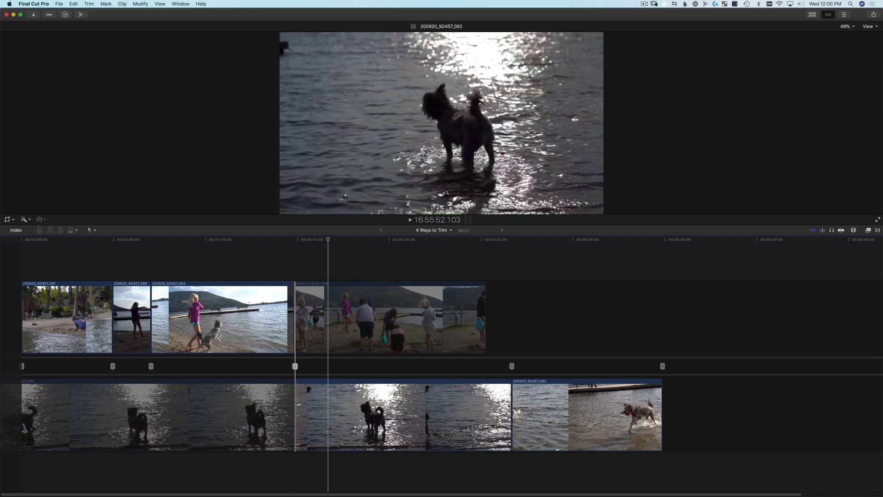
{"action": "left_click_drag", "start_coordinate": [295, 407], "coordinate": [358, 403]}
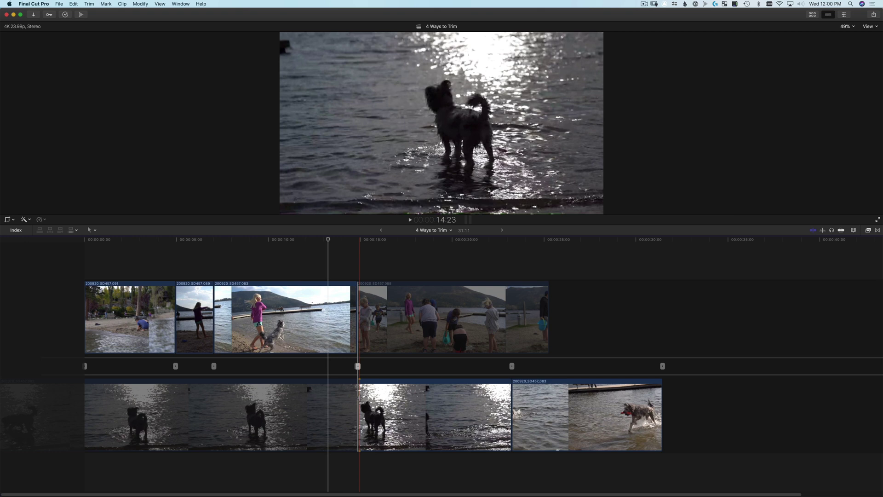
Extend clip 083 about a second into clip 088, then leave the precision editor.
{"action": "left_click", "coordinate": [214, 366]}
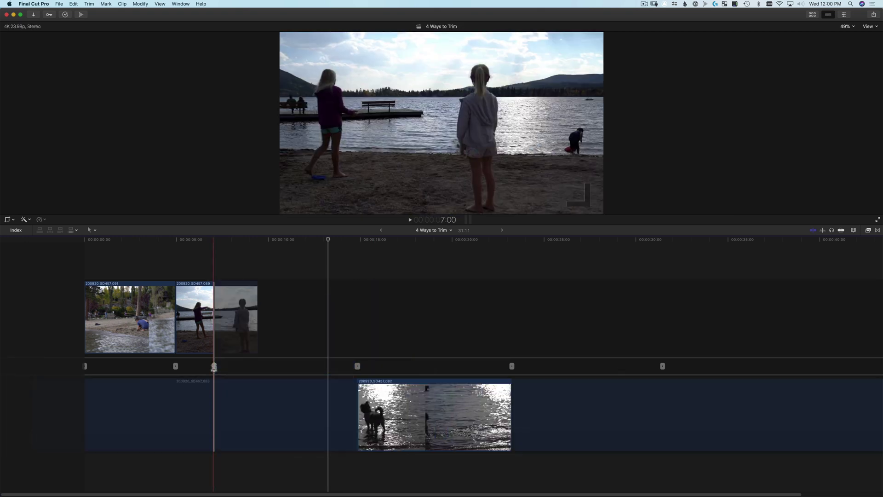
{"action": "left_click", "coordinate": [357, 366]}
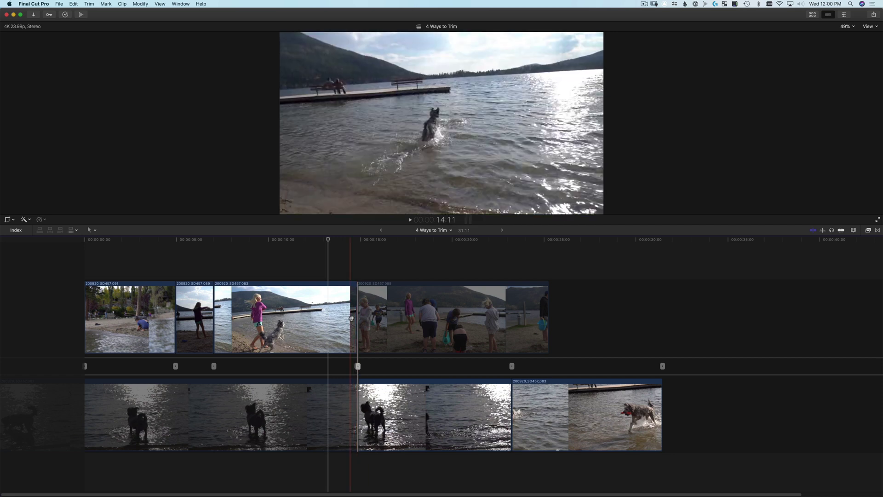
{"action": "left_click_drag", "start_coordinate": [357, 366], "coordinate": [388, 313]}
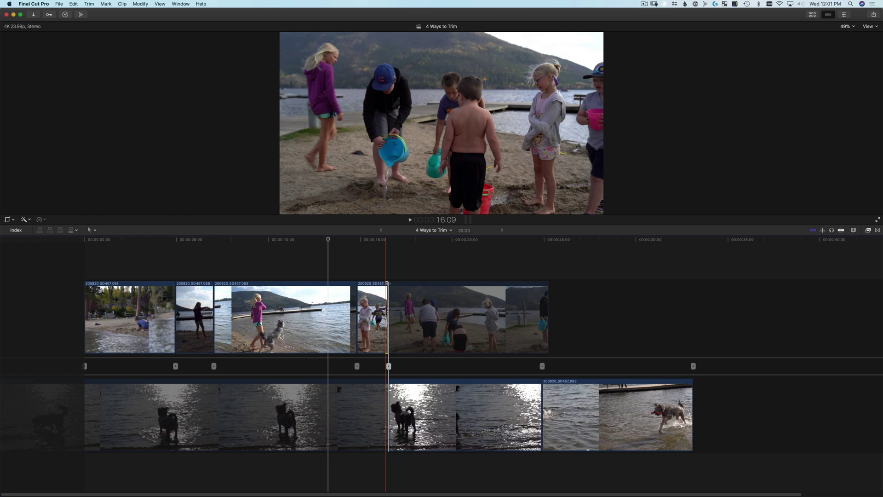
{"action": "key", "text": "super+z"}
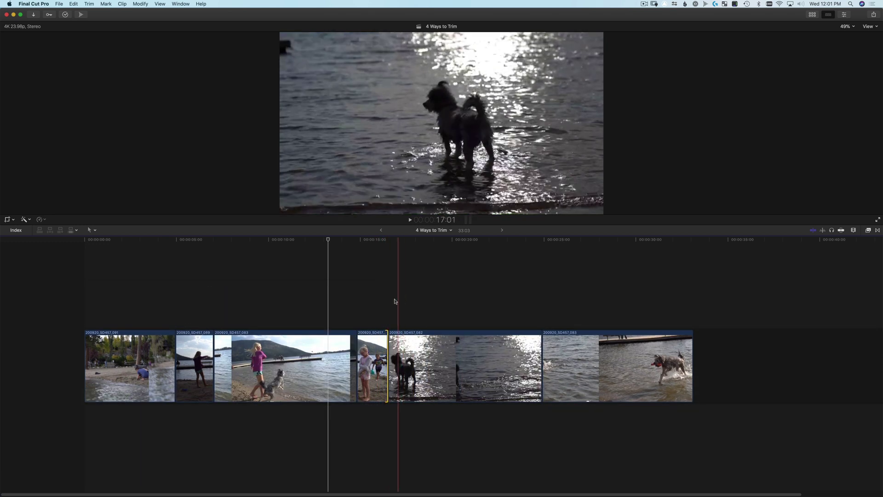
{"action": "left_click", "coordinate": [382, 300]}
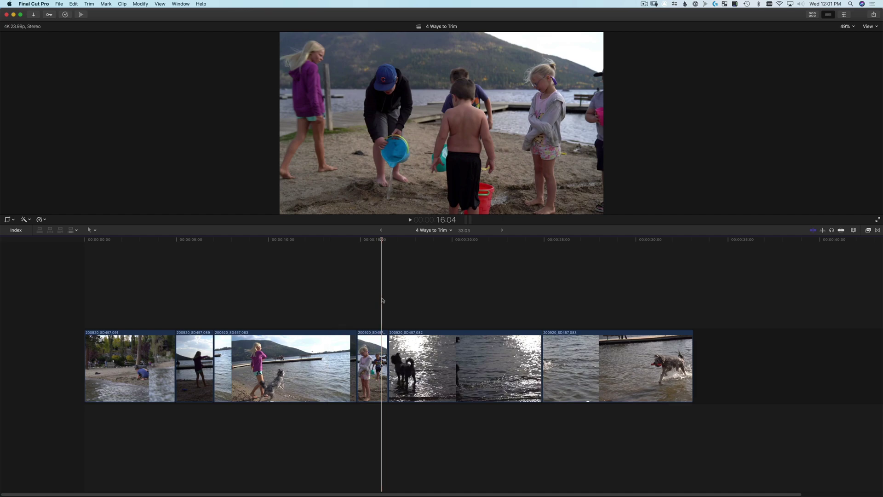